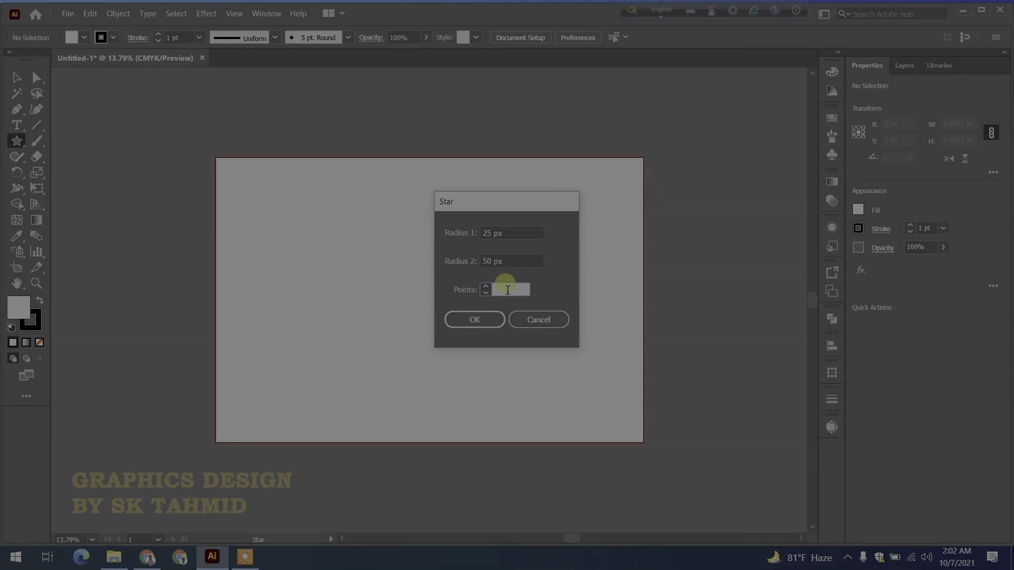
Create a three-point star forming a triangle with radii of 25 px and 50 px, and flip it vertically
left_click(462, 316)
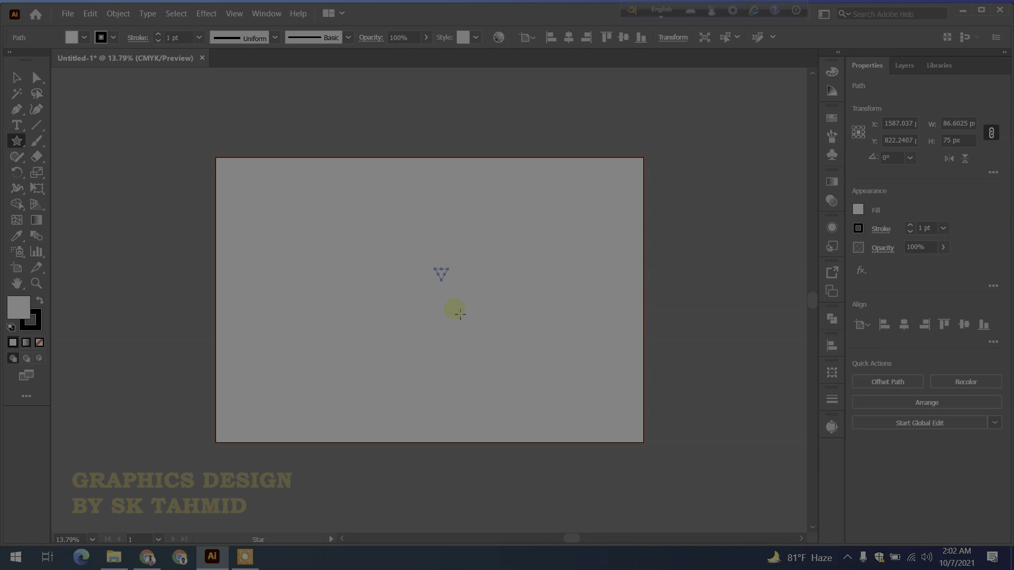
left_click(16, 78)
left_click(964, 159)
Enlarge the triangle to about 1203 × 1041 px and move it near the middle of the artboard
left_click_drag(448, 281, 602, 445)
left_click_drag(556, 374, 458, 321)
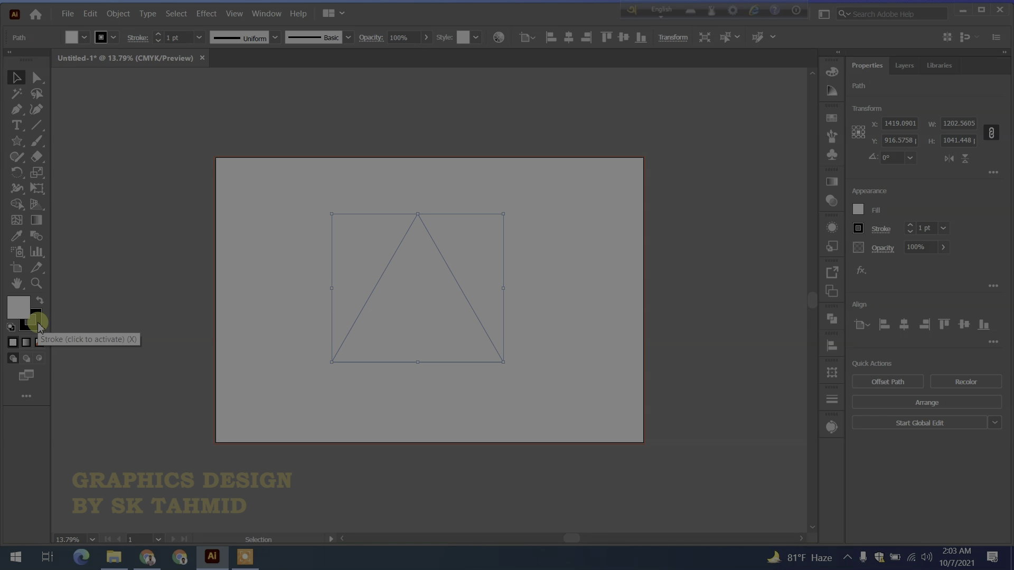
Remove the triangle's stroke and fill it with dark blue #0C3859
left_click(37, 324)
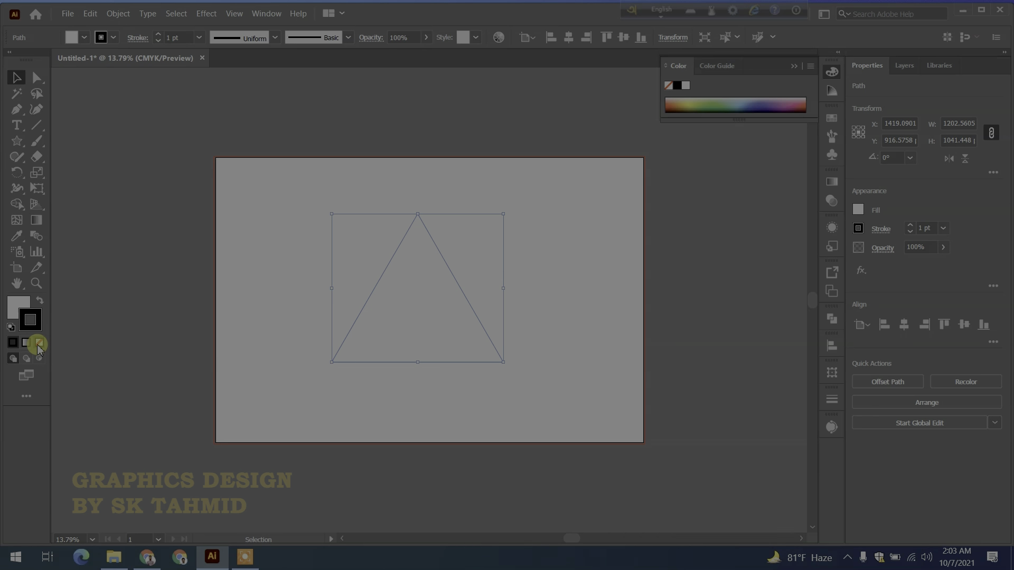
left_click(40, 344)
left_click(21, 309)
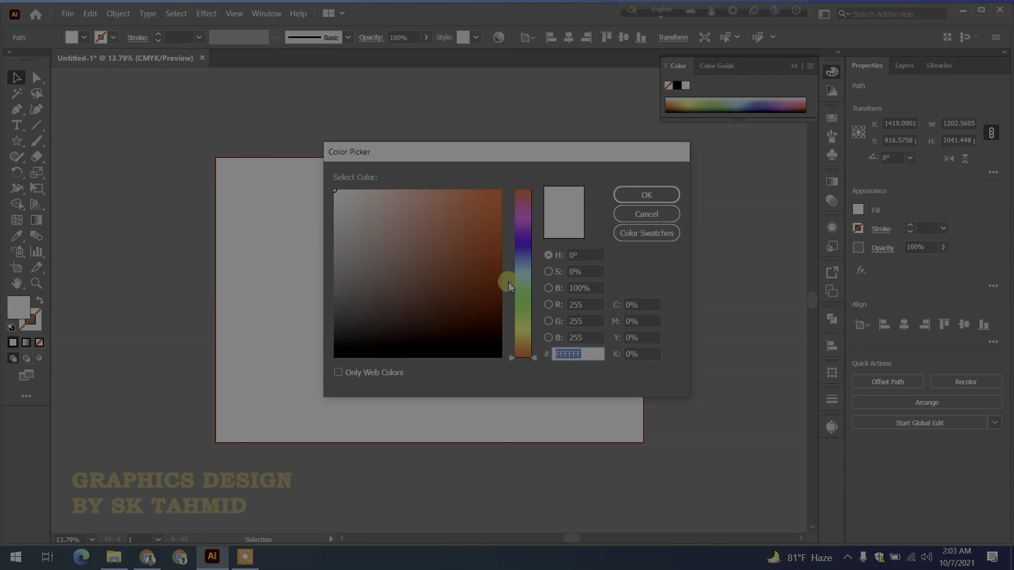
left_click_drag(515, 280, 523, 262)
left_click(464, 296)
left_click(518, 263)
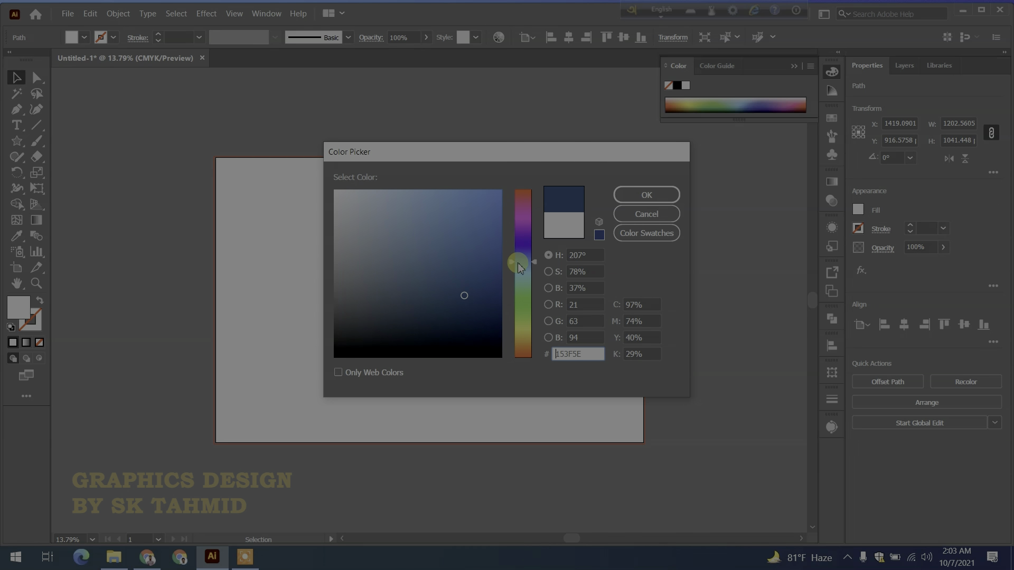
left_click(480, 299)
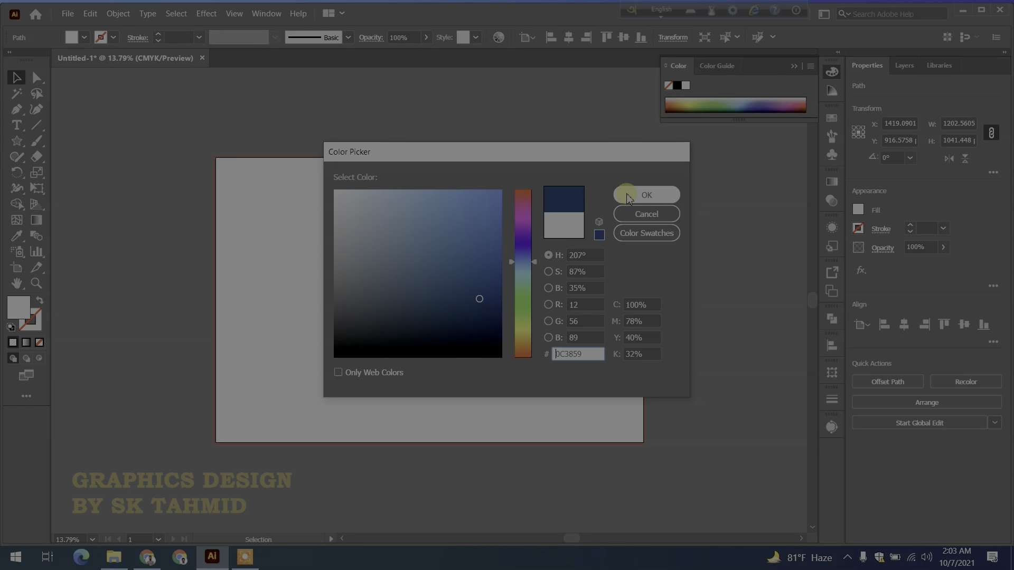
left_click(647, 195)
Swap the triangle's fill and stroke colors and set the blue outline's weight to 4 pt
type("12")
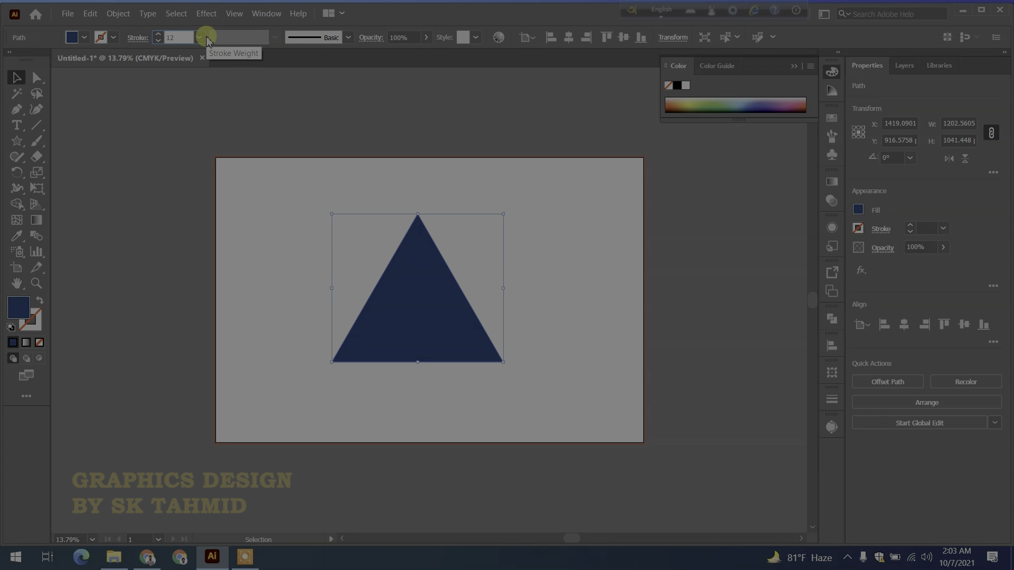
left_click(265, 217)
left_click(437, 310)
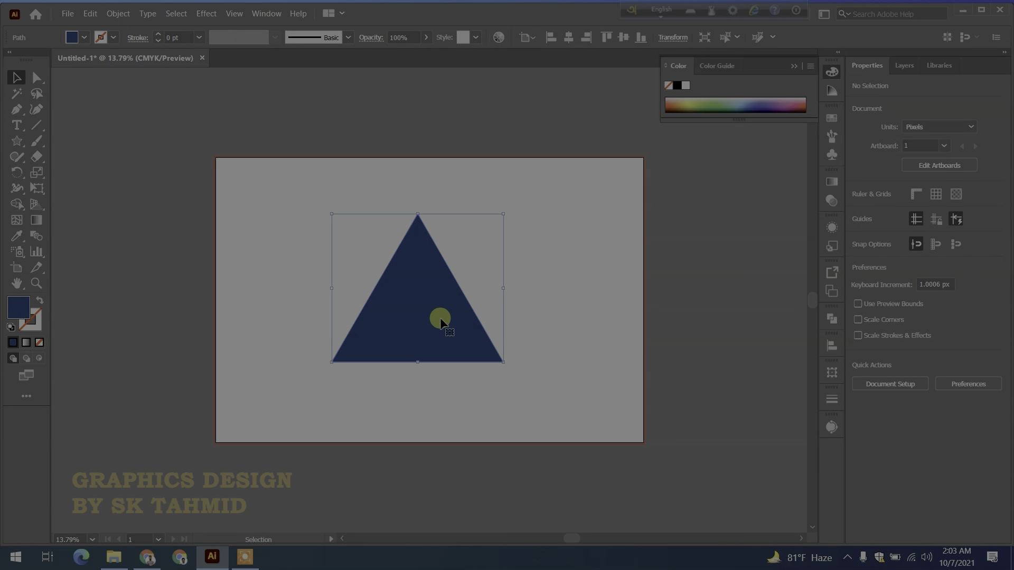
left_click(40, 300)
scroll(184, 38, "up", 1)
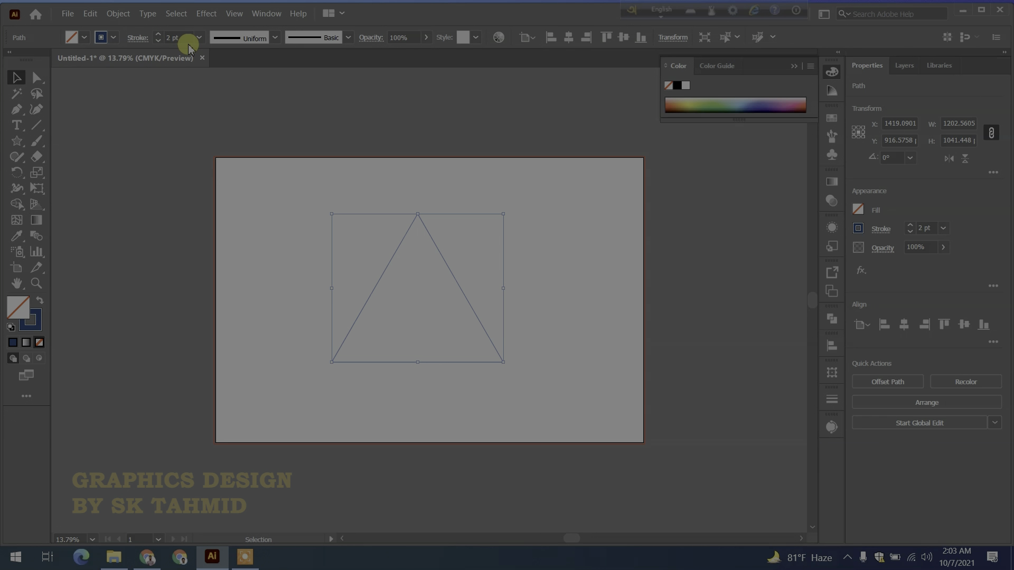
scroll(185, 42, "up", 11)
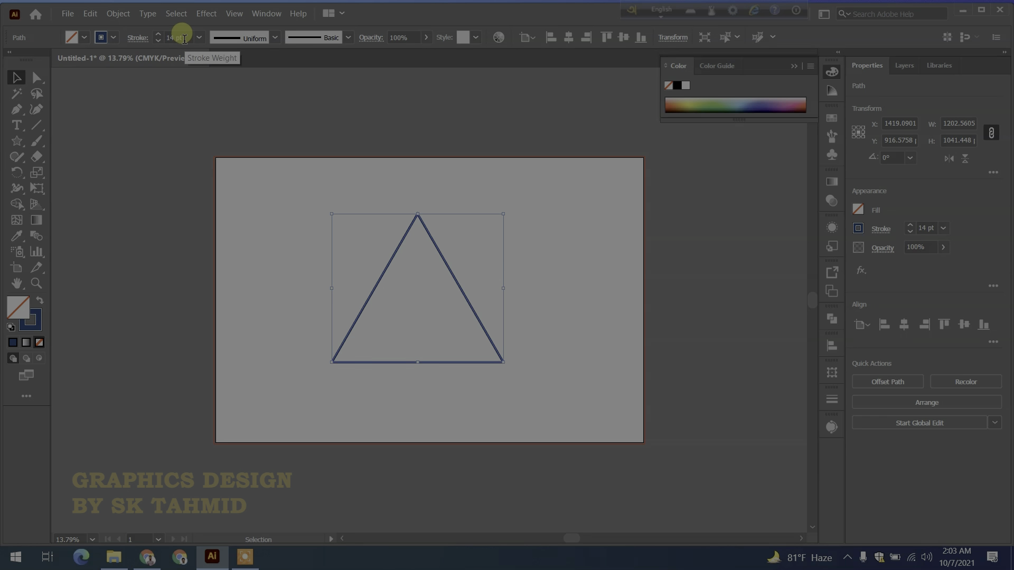
scroll(184, 40, "down", 5)
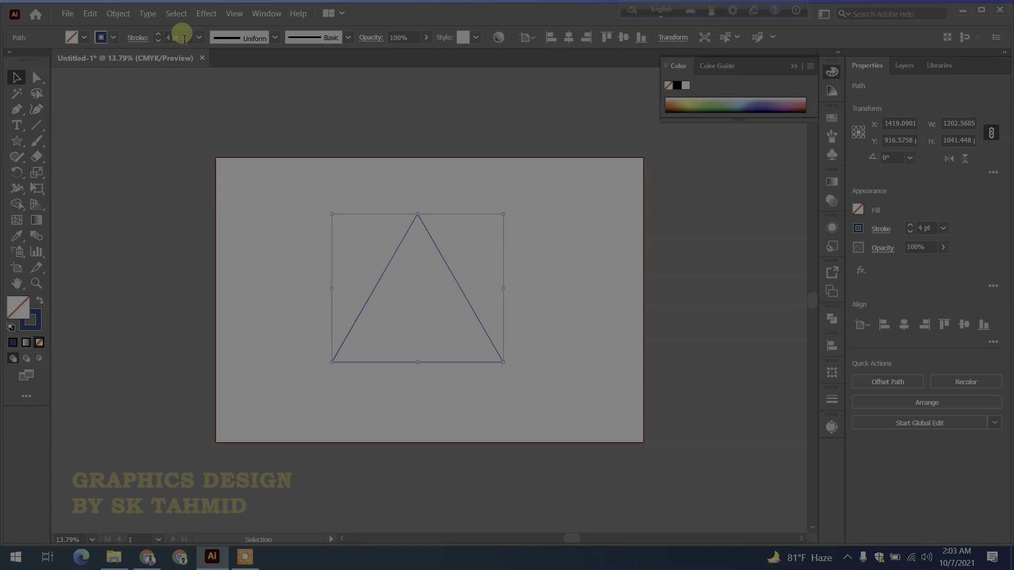
left_click(400, 273)
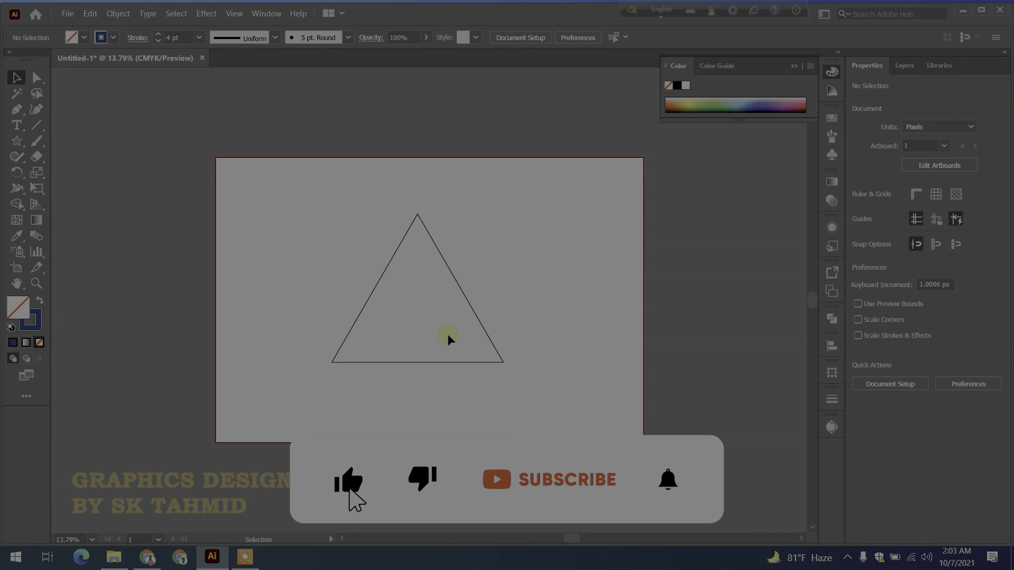
Draw a line along the triangle's right edge, then move it across the left edge and base, about 540 × 937 px in extent
left_click(373, 289)
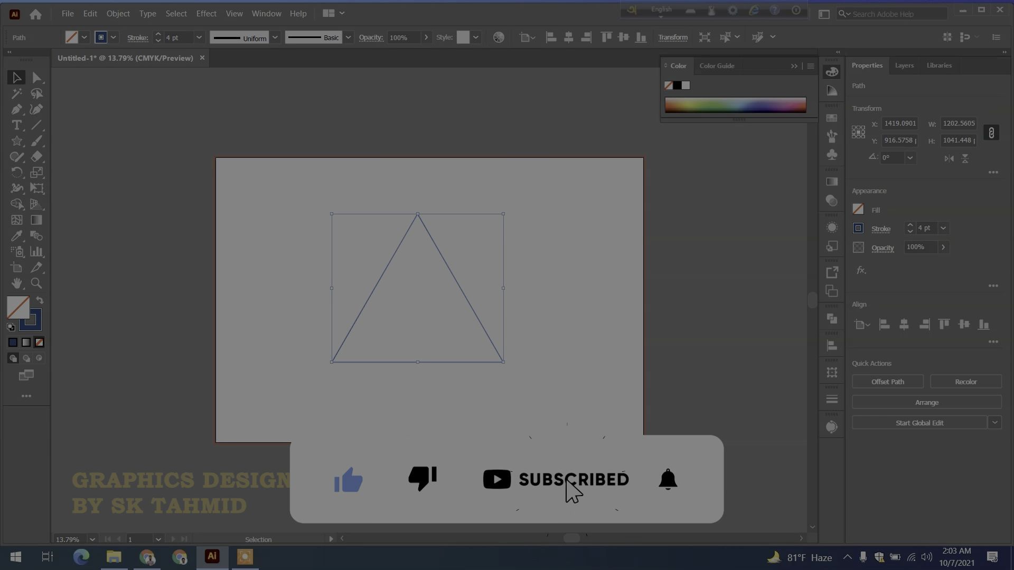
left_click(37, 127)
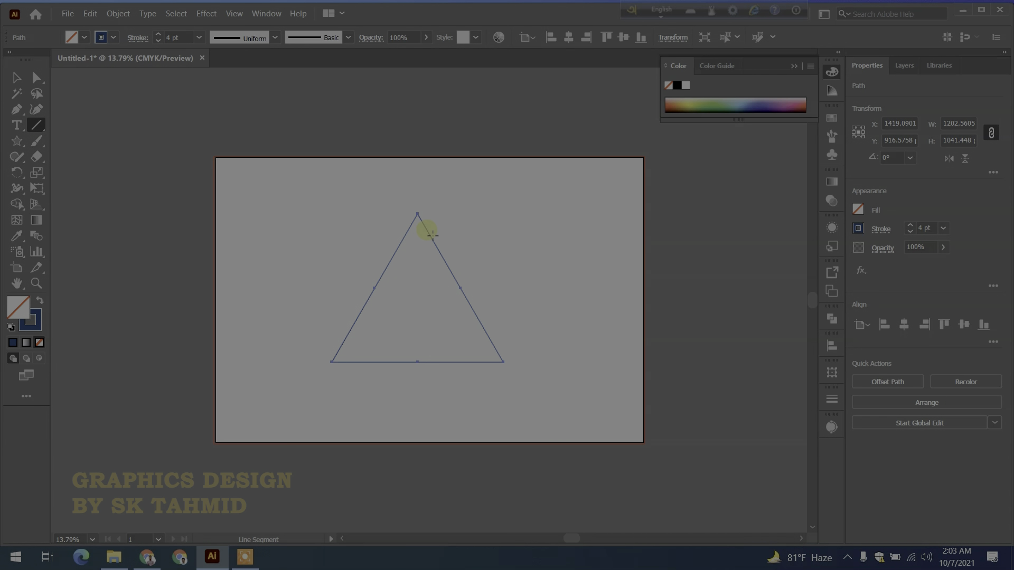
left_click_drag(430, 236, 493, 348)
left_click(14, 78)
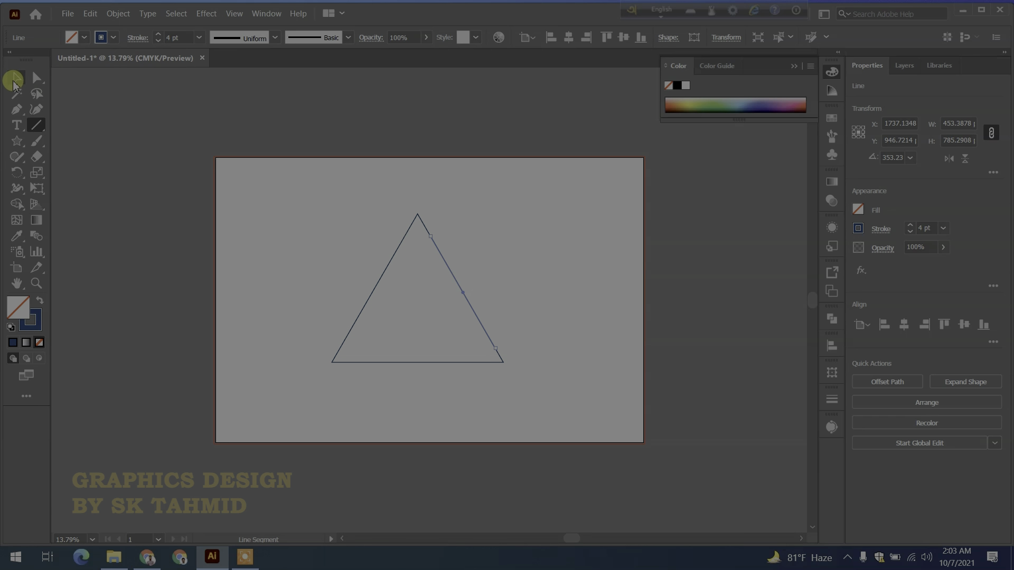
left_click_drag(446, 270, 354, 268)
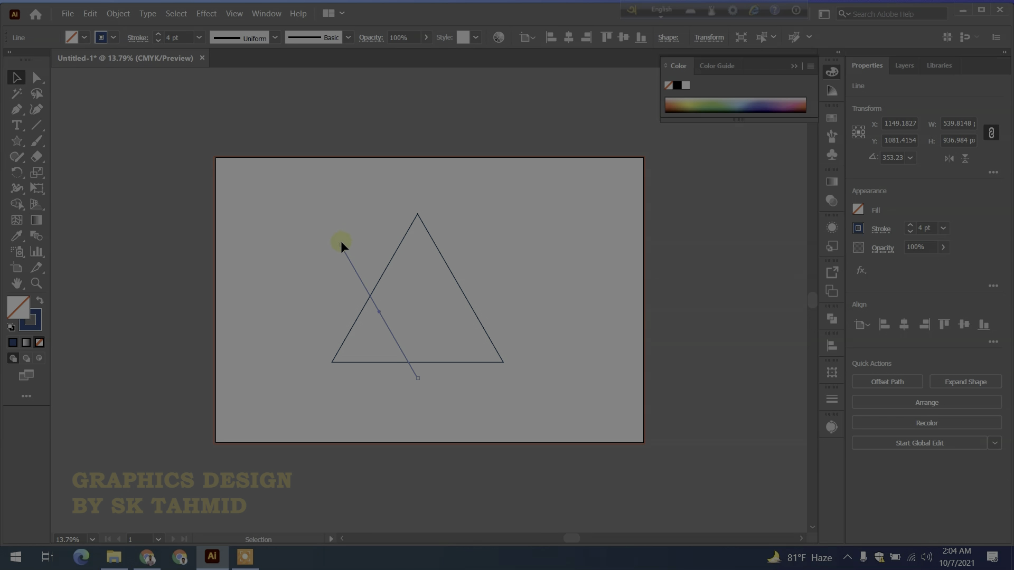
left_click(498, 250)
left_click_drag(308, 211, 402, 280)
left_click(118, 14)
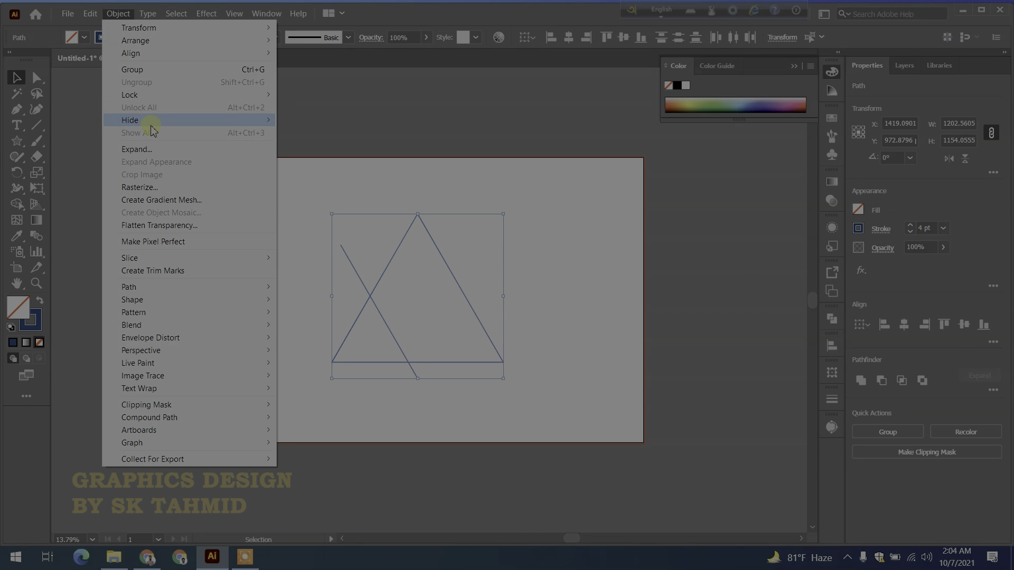
left_click(325, 166)
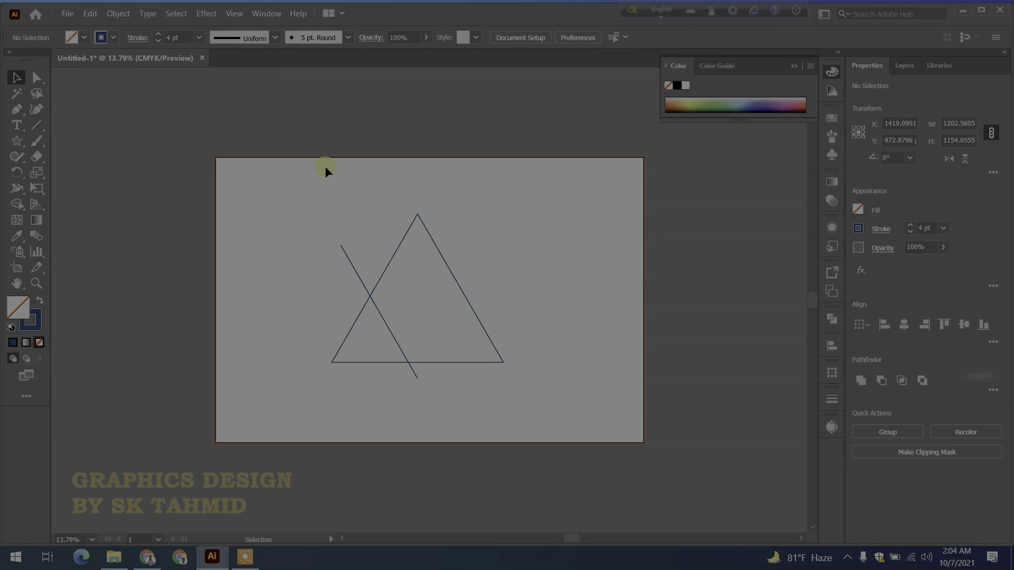
Draw a short diagonal line across the triangle's lower-left corner, extending outside the shape
left_click(35, 125)
left_click_drag(349, 349, 301, 383)
left_click(16, 77)
left_click(286, 300)
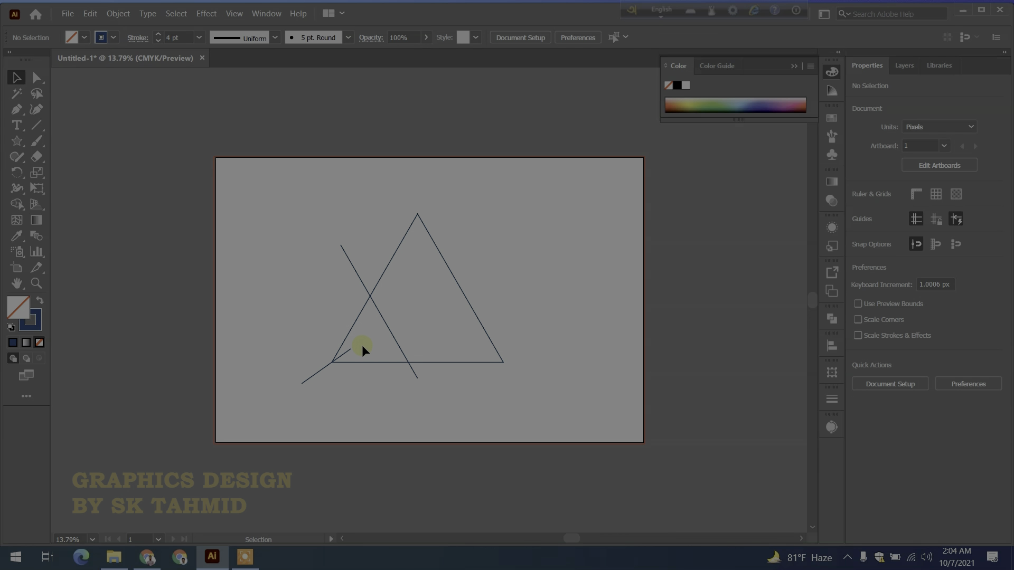
Nudge the short diagonal line slightly downward to align it with the triangle's lower-left corner
key("z")
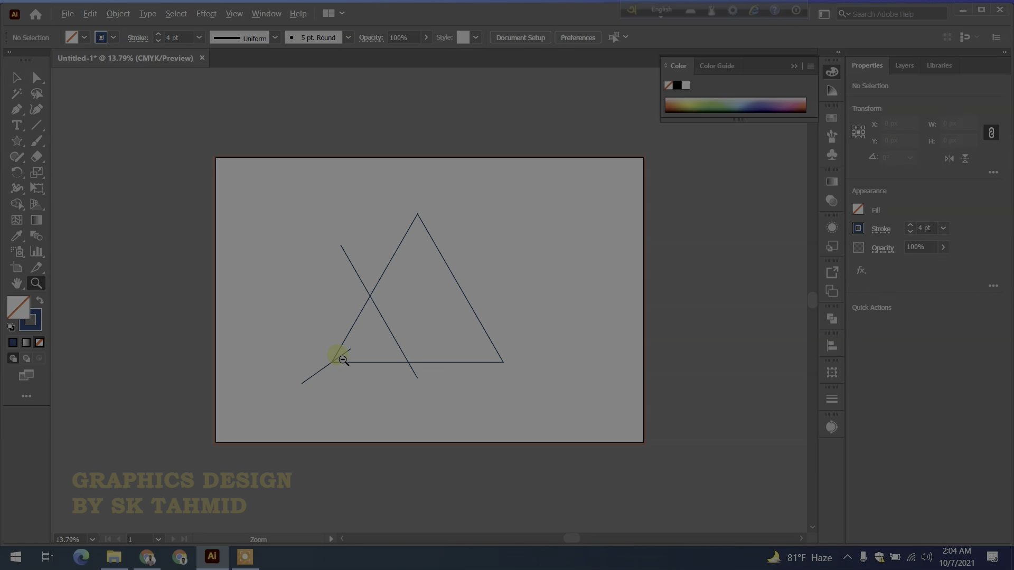
scroll(338, 363, "up", 3, "alt")
scroll(338, 359, "up", 10, "alt")
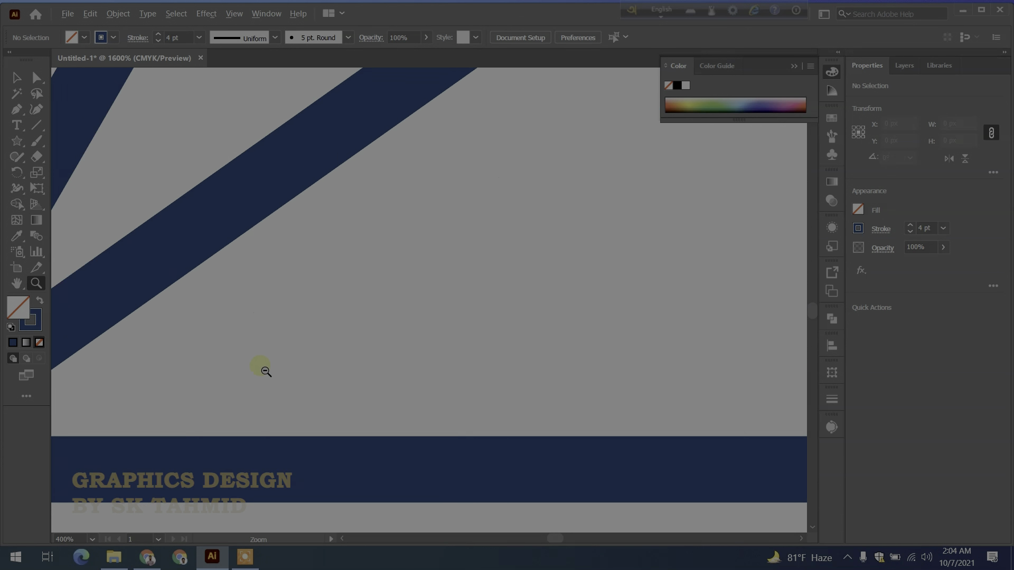
scroll(263, 363, "down", 5, "alt")
key("v")
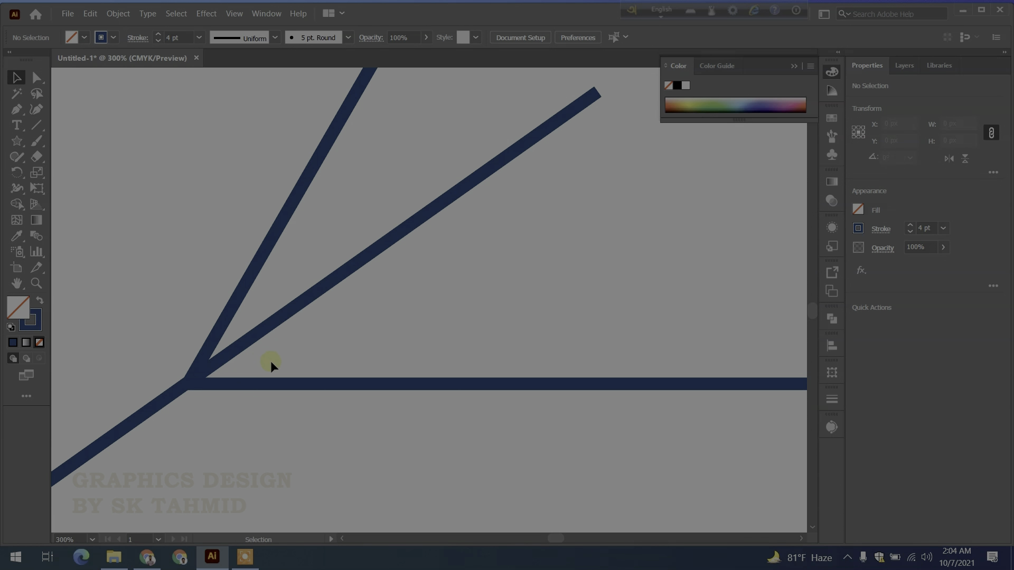
left_click_drag(245, 341, 245, 344)
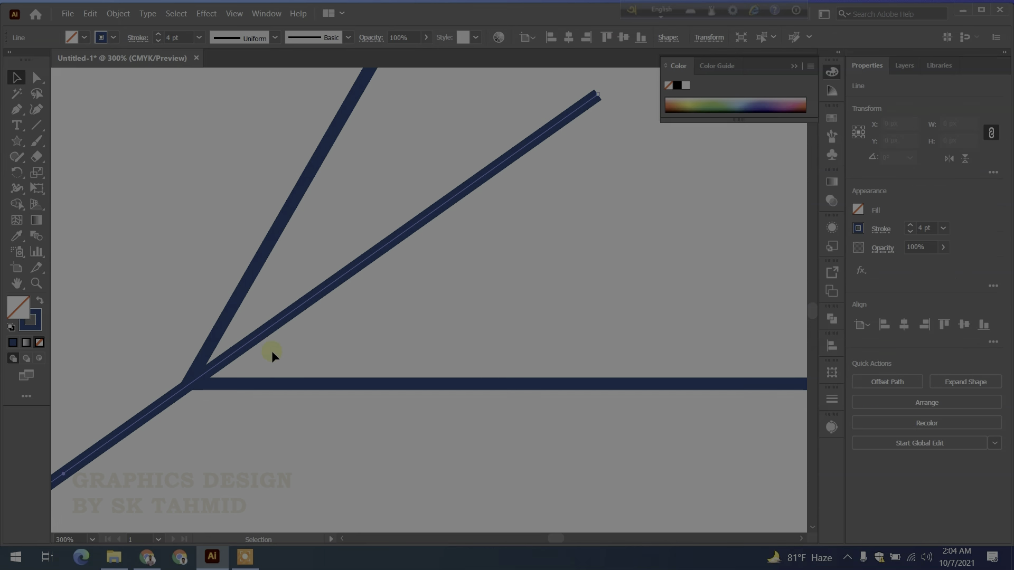
left_click(308, 426)
Select the triangle together with both lines
key("z")
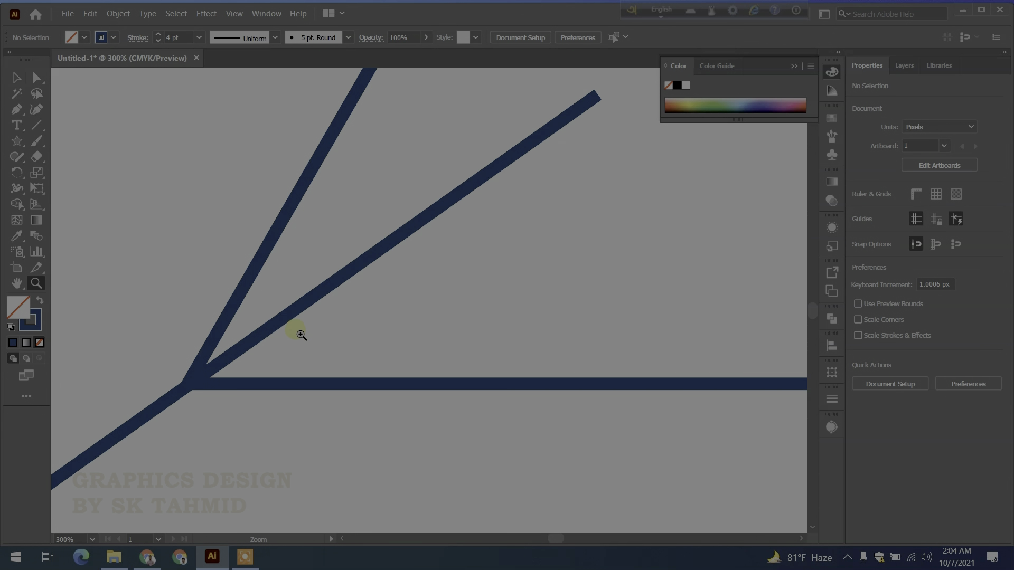
scroll(296, 338, "down", 8, "alt")
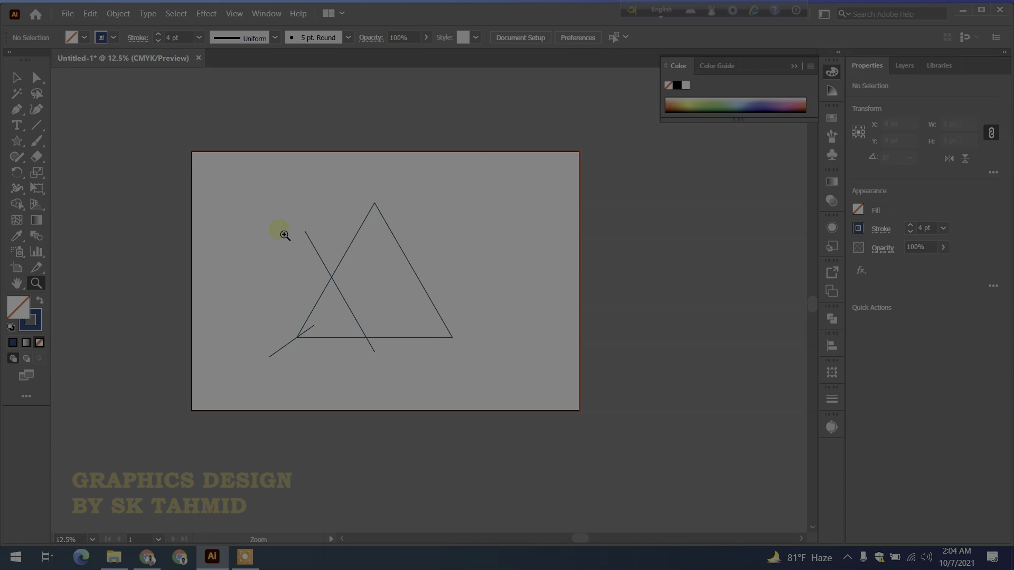
scroll(311, 309, "up", 3, "alt")
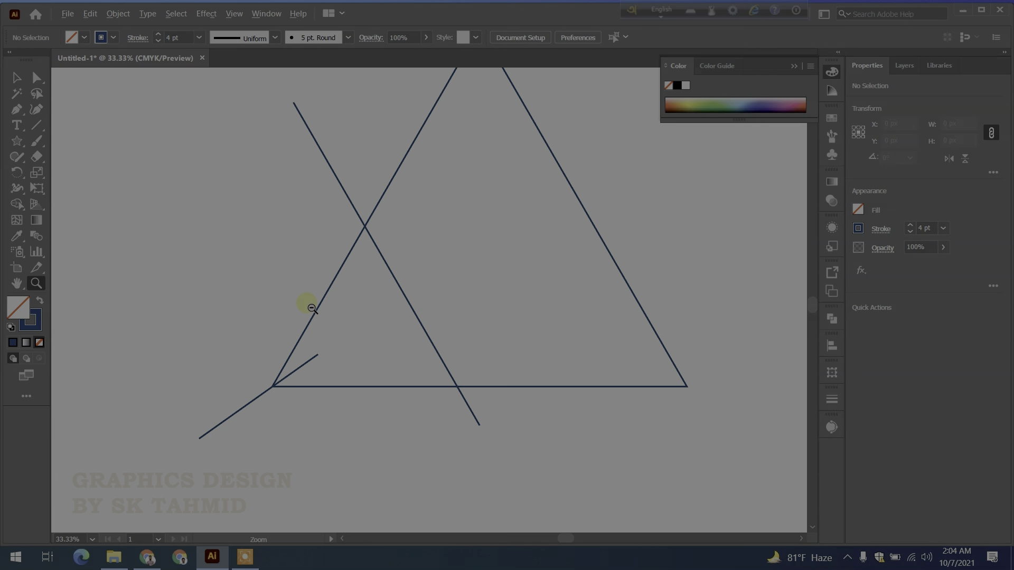
left_click(17, 78)
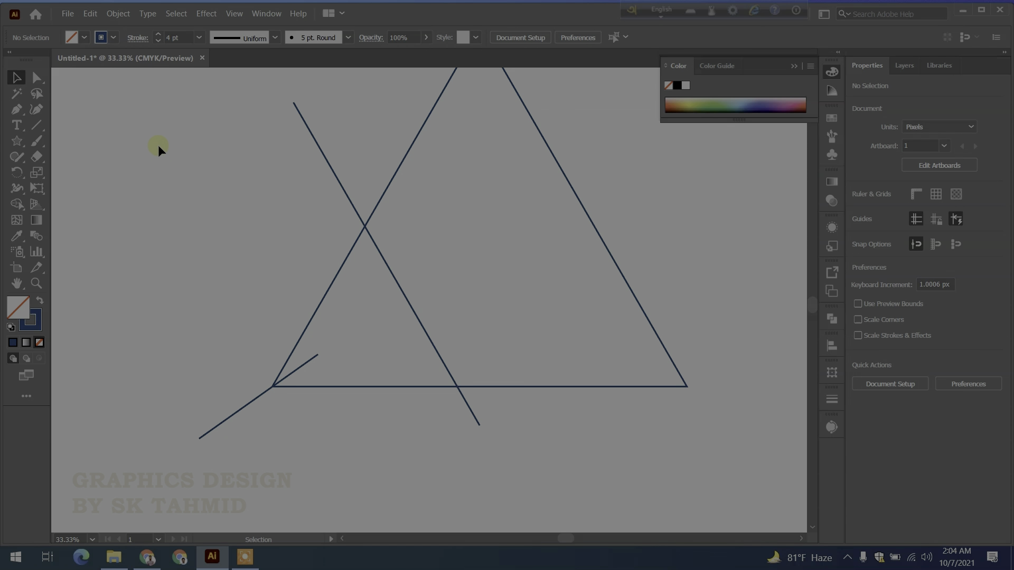
key("ctrl+a")
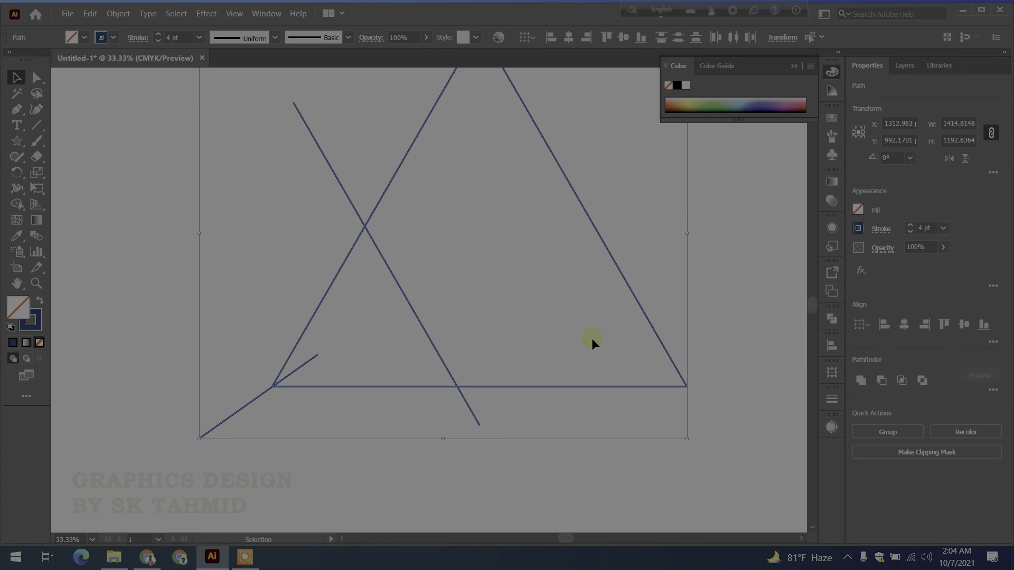
key("z")
scroll(506, 330, "up", 4)
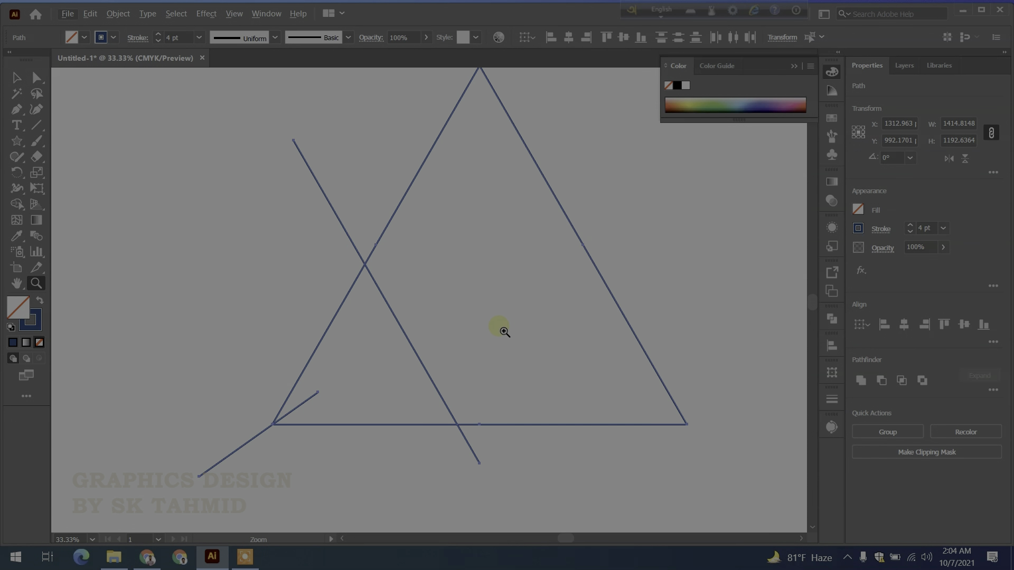
key("alt+v")
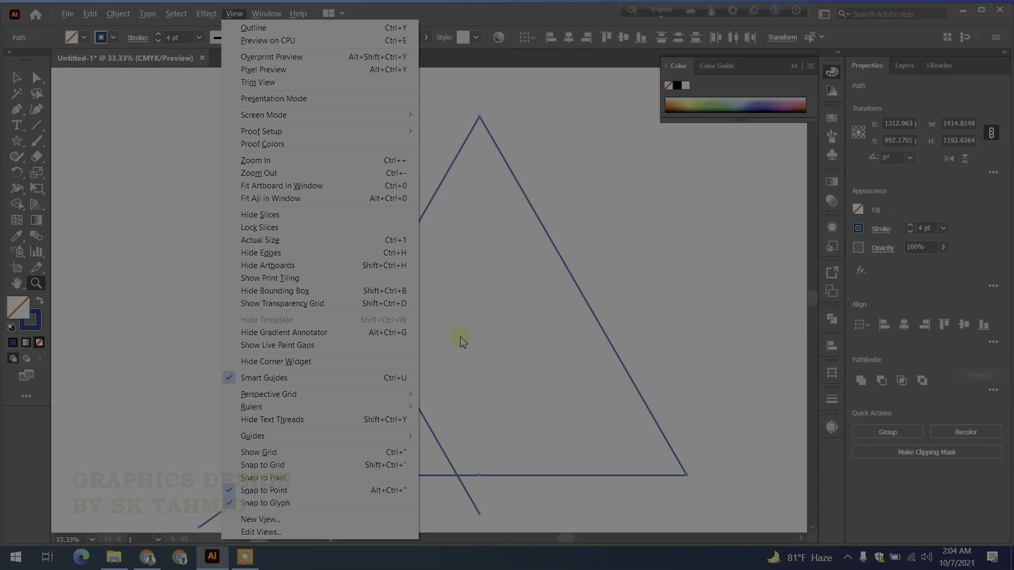
key("z")
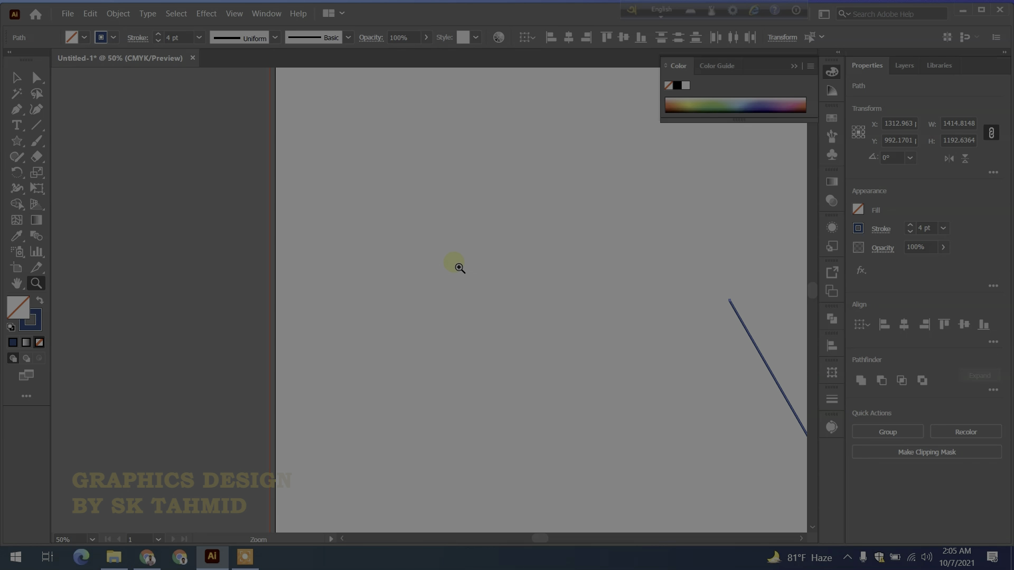
scroll(455, 263, "down", 4)
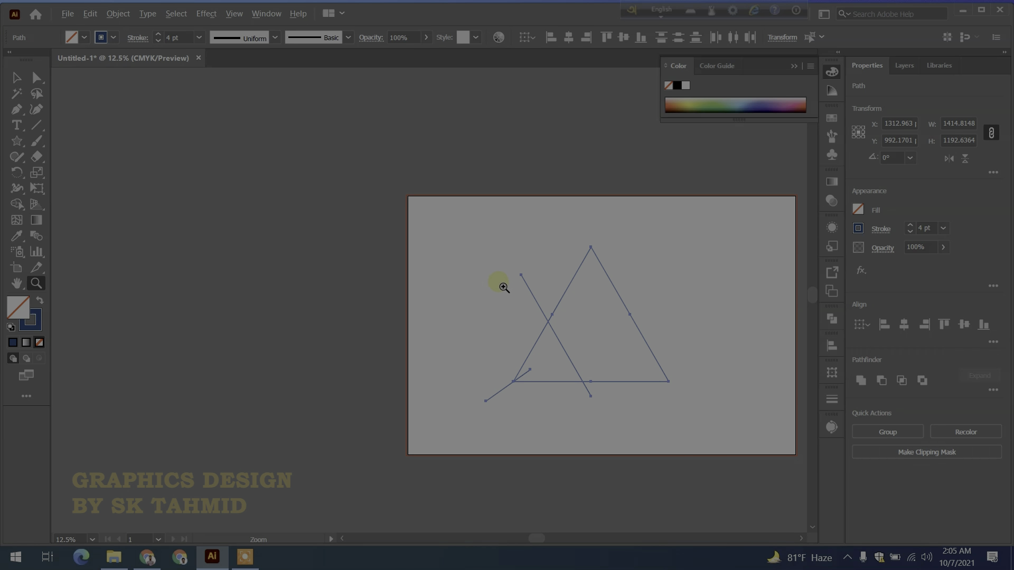
key("space")
left_click_drag(516, 294, 333, 288)
scroll(332, 289, "down", 3)
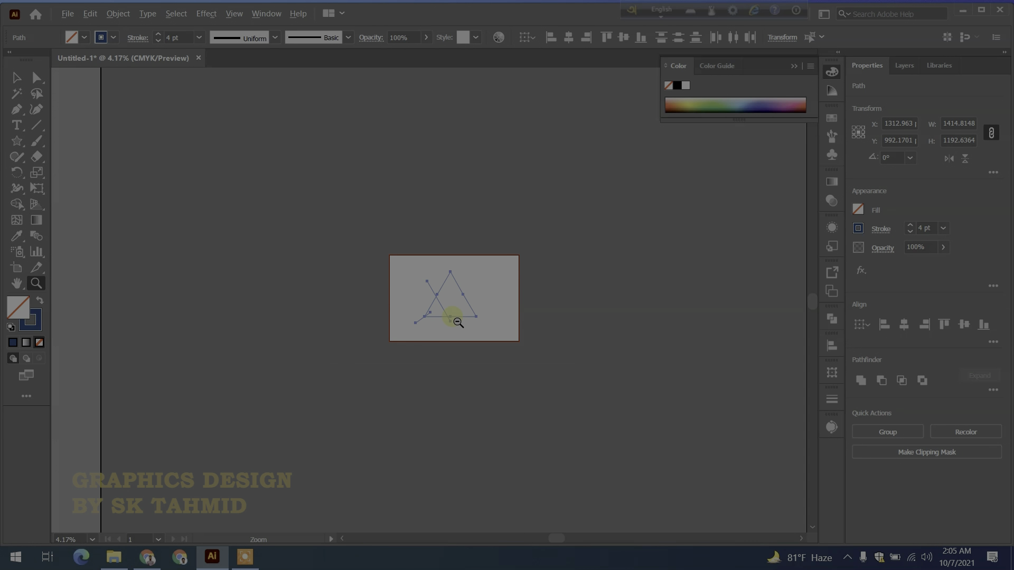
scroll(452, 320, "up", 6)
key("space")
left_click_drag(410, 241, 419, 403)
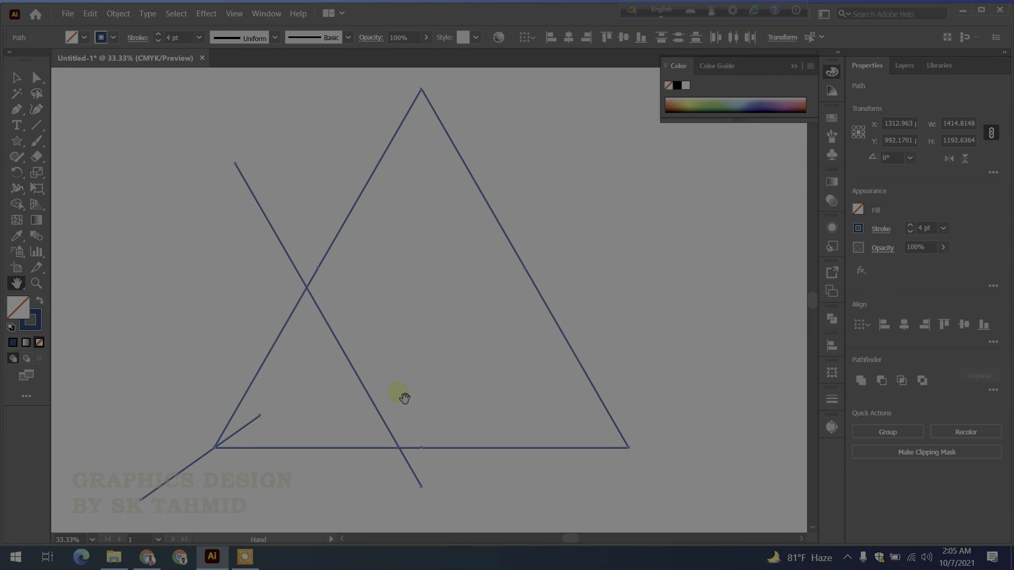
Expand the fill and stroke of the triangle and both lines
left_click(16, 78)
key("ctrl+a")
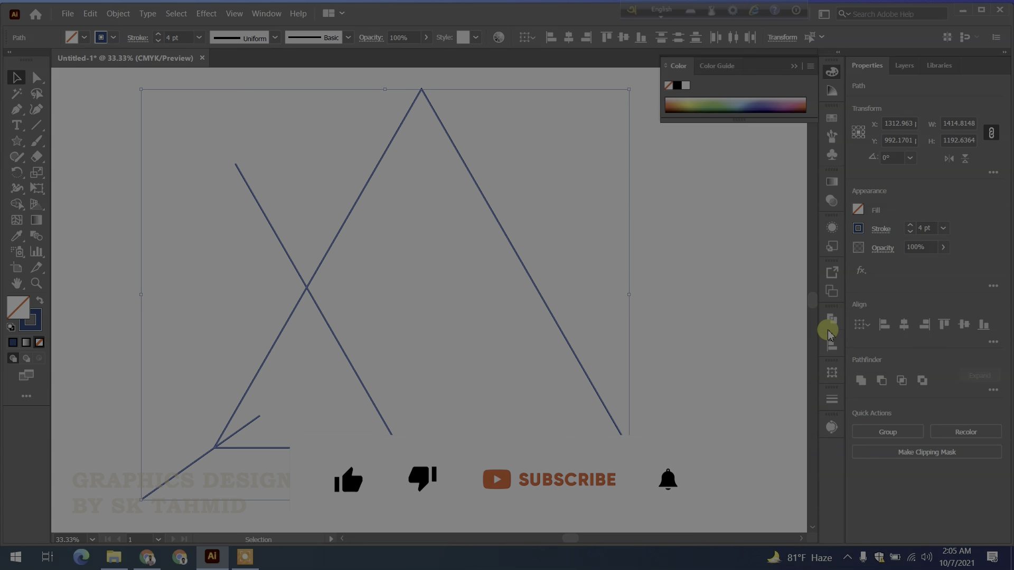
left_click(115, 15)
left_click(152, 149)
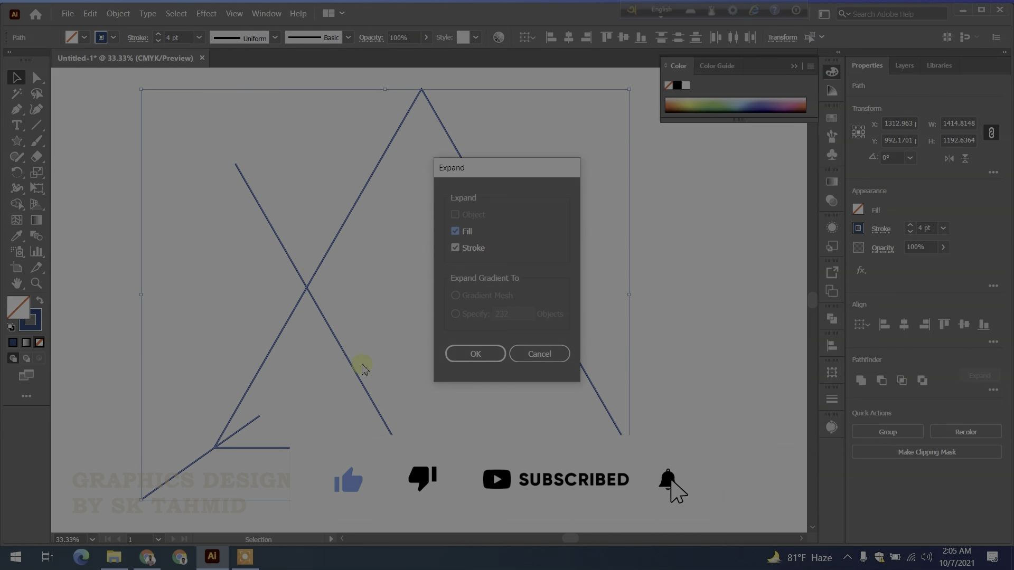
left_click(446, 361)
Divide the expanded artwork with Pathfinder, then ungroup the resulting pieces and deselect them
left_click(832, 319)
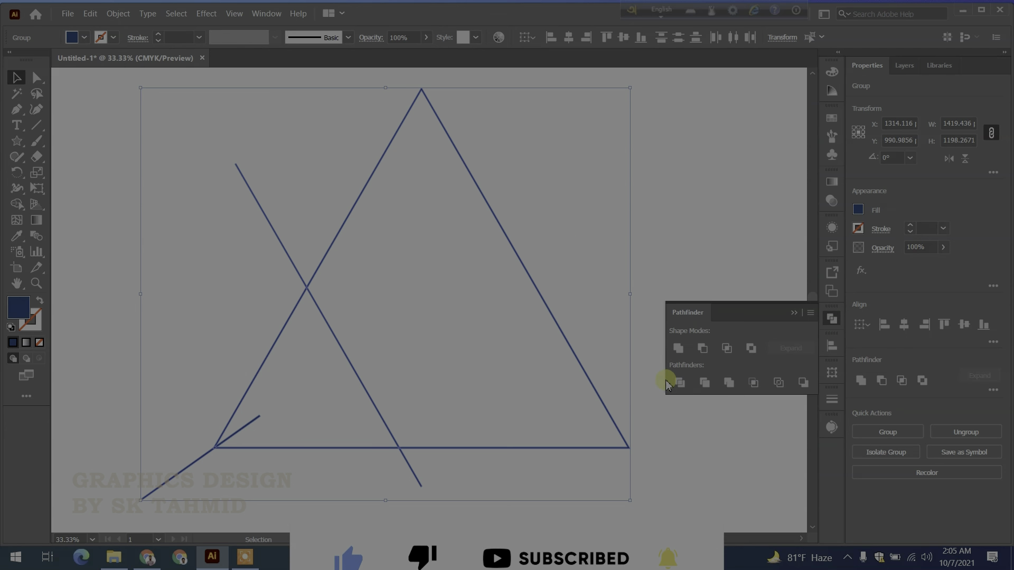
left_click(677, 382)
left_click(793, 313)
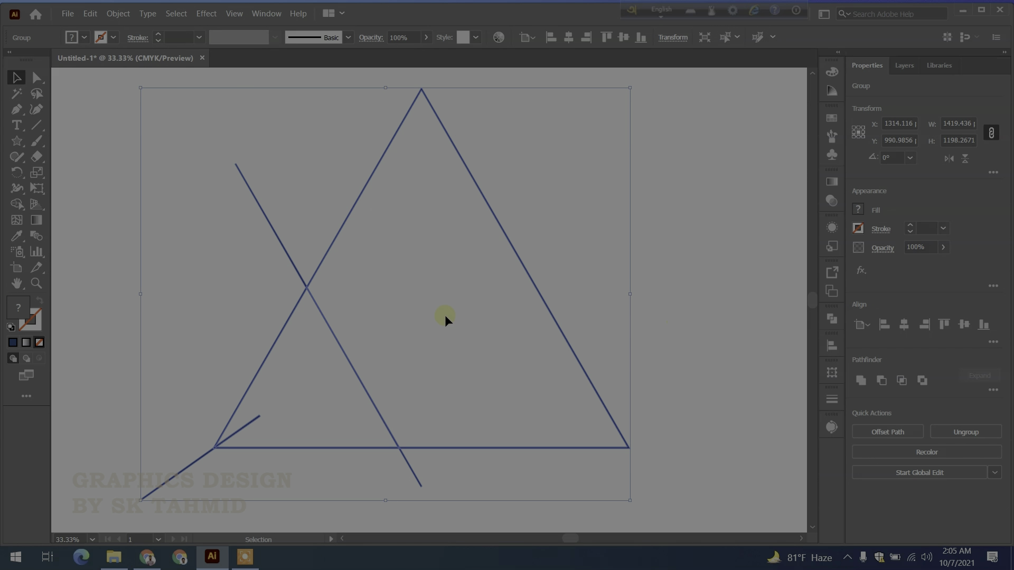
right_click(303, 278)
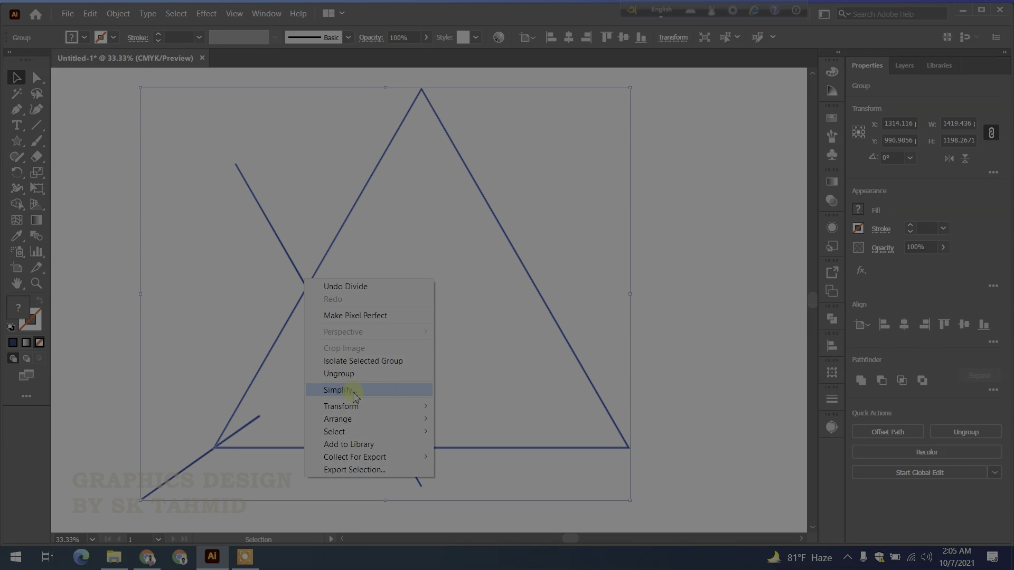
left_click(353, 375)
left_click(694, 318)
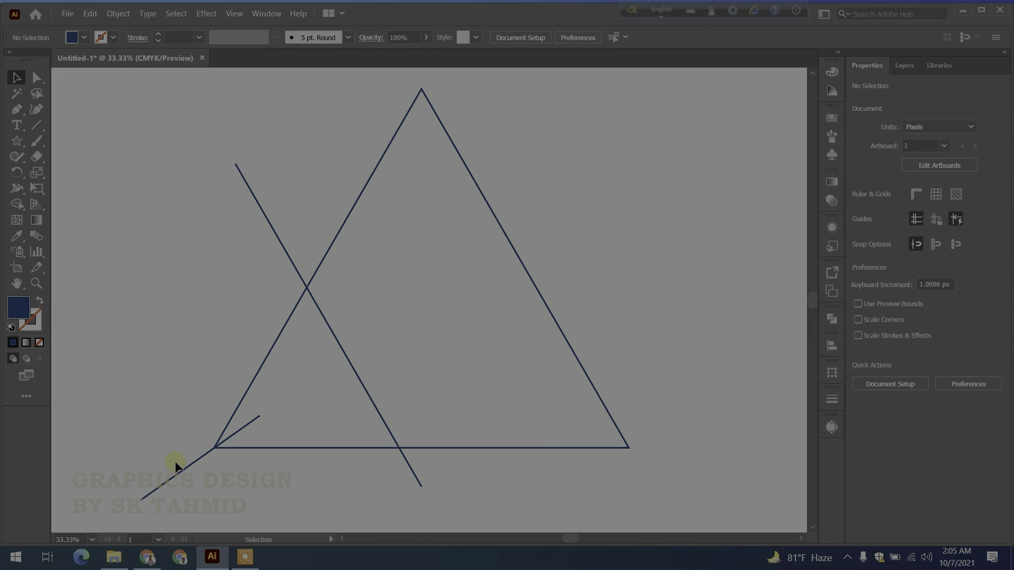
Delete both pieces of the short diagonal line at the triangle's lower-left corner
left_click(185, 472)
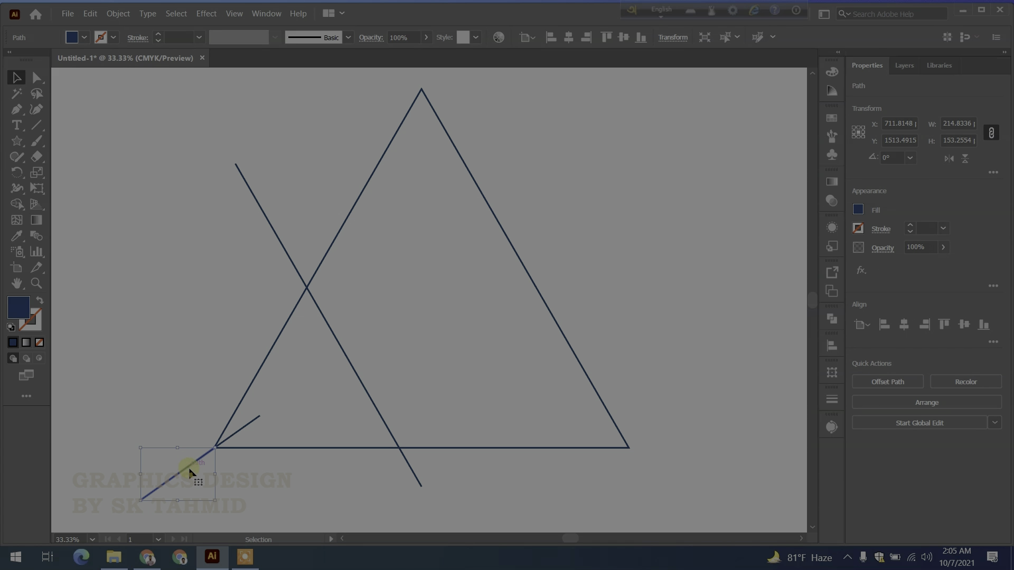
key("Delete")
left_click(242, 429)
key("Delete")
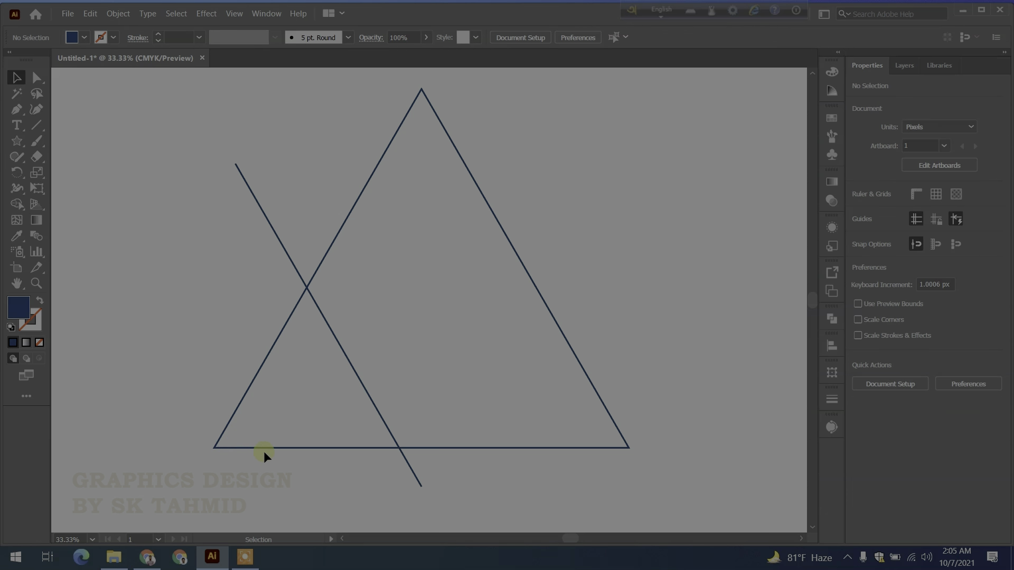
Delete the part of the triangle's base between its lower-left corner and the long crossing line
left_click(264, 447)
key("Delete")
left_click(242, 445)
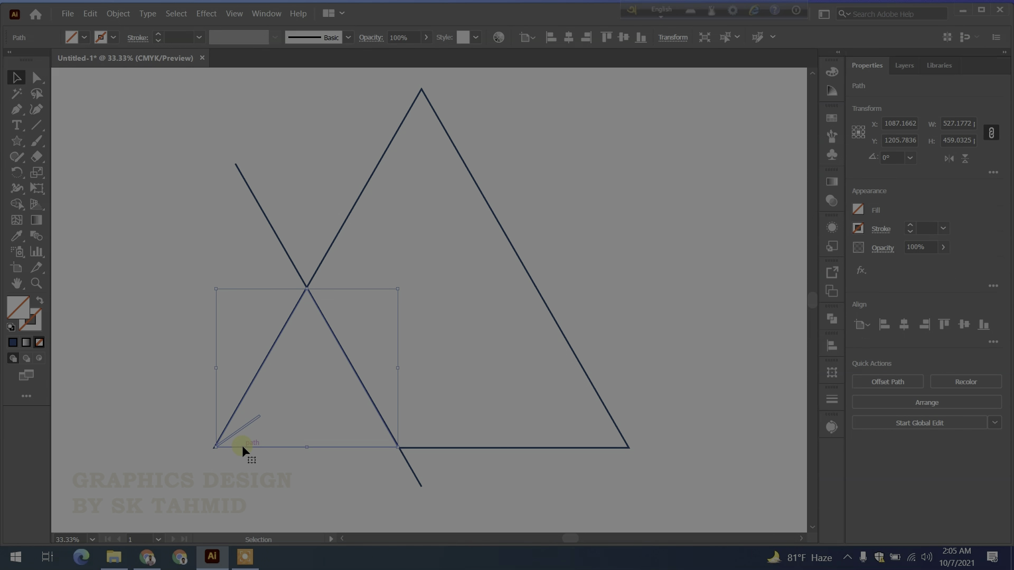
key("ctrl+shift+a")
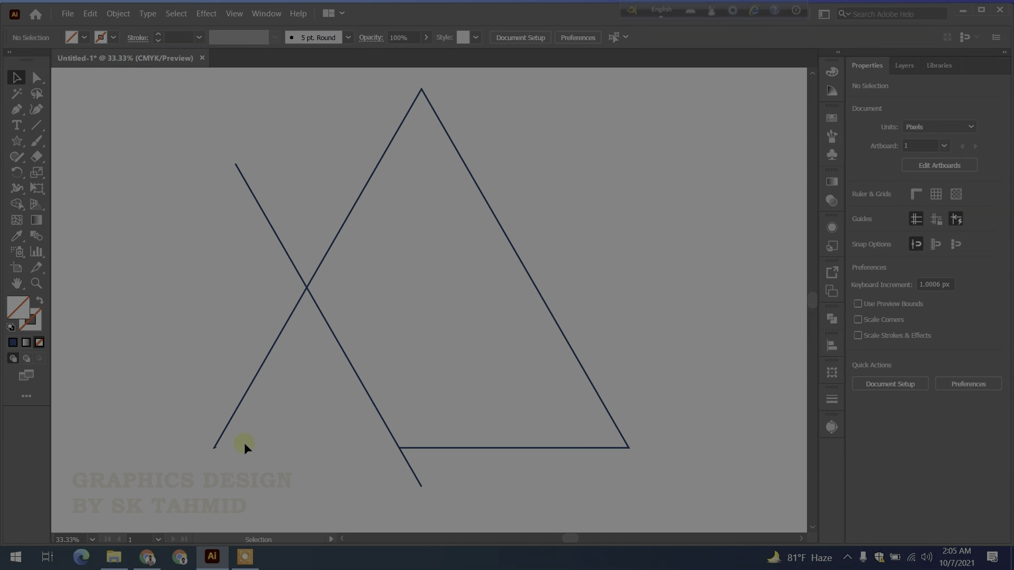
Delete the crossing line's tail below the base and the small leftover piece at the triangle's lower-left corner
left_click(409, 465)
key("Delete")
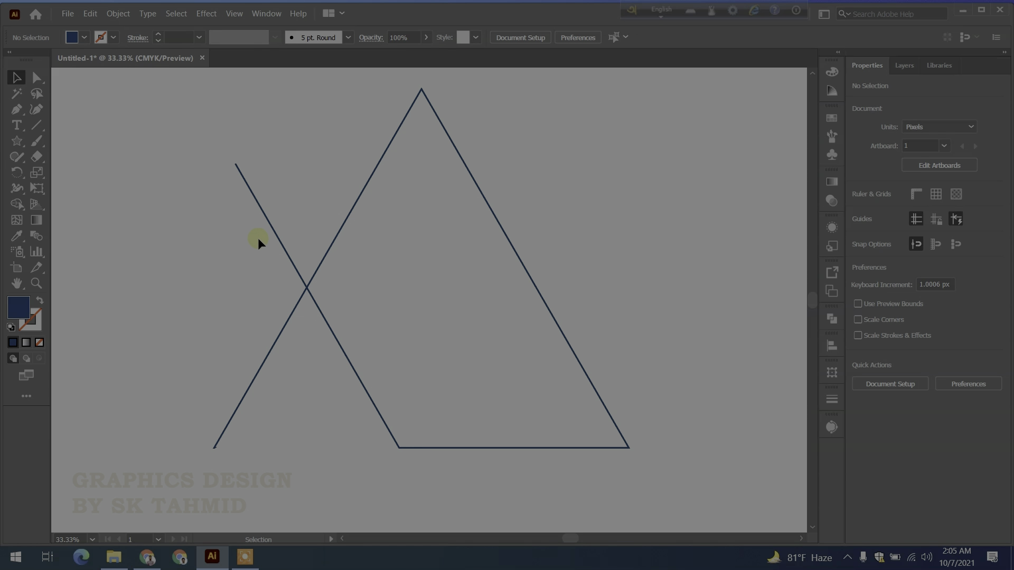
left_click(217, 447)
key("Delete")
Draw a circle about 58 px across near the crossing line's upper end, with a 5 pt blue stroke and no fill
left_click_drag(18, 146, 51, 171)
left_click_drag(198, 153, 208, 167)
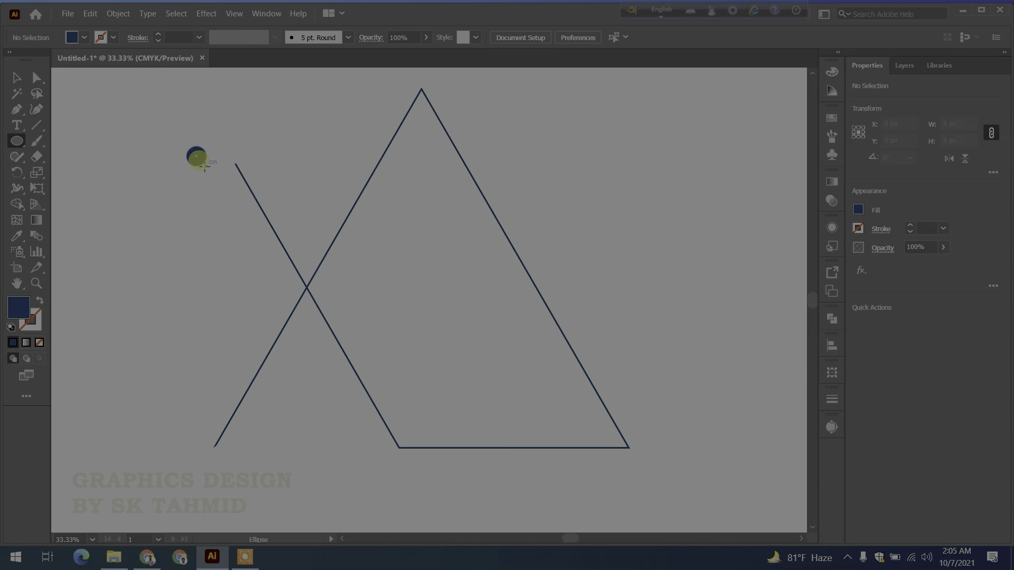
left_click(40, 300)
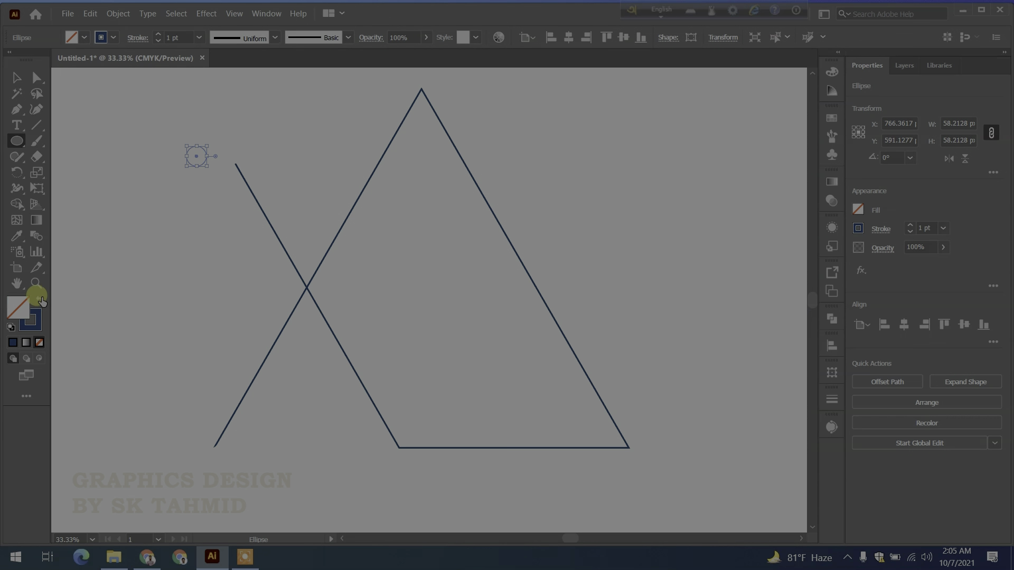
scroll(182, 50, "up", 1)
left_click(185, 38)
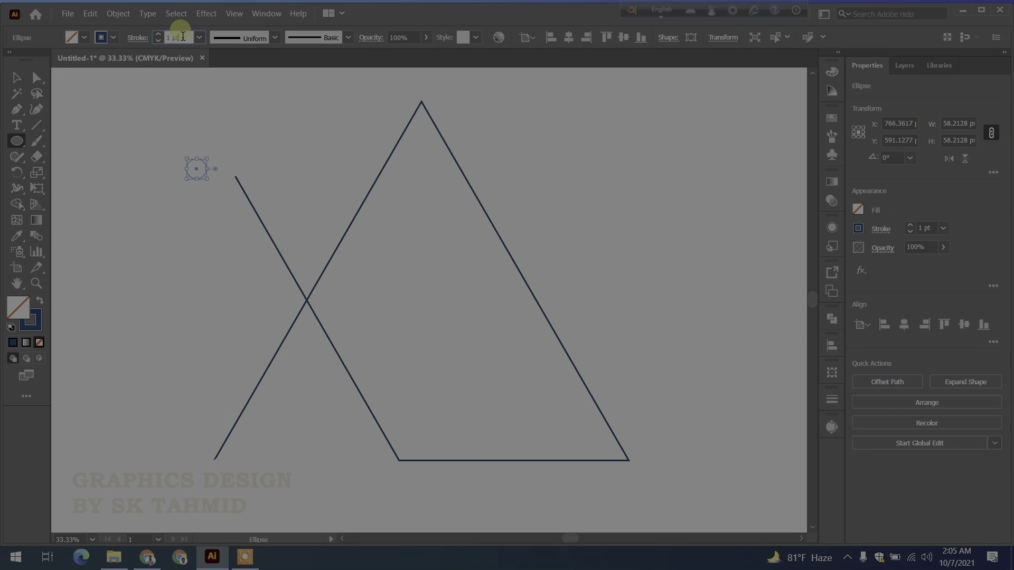
type("5")
key("Return")
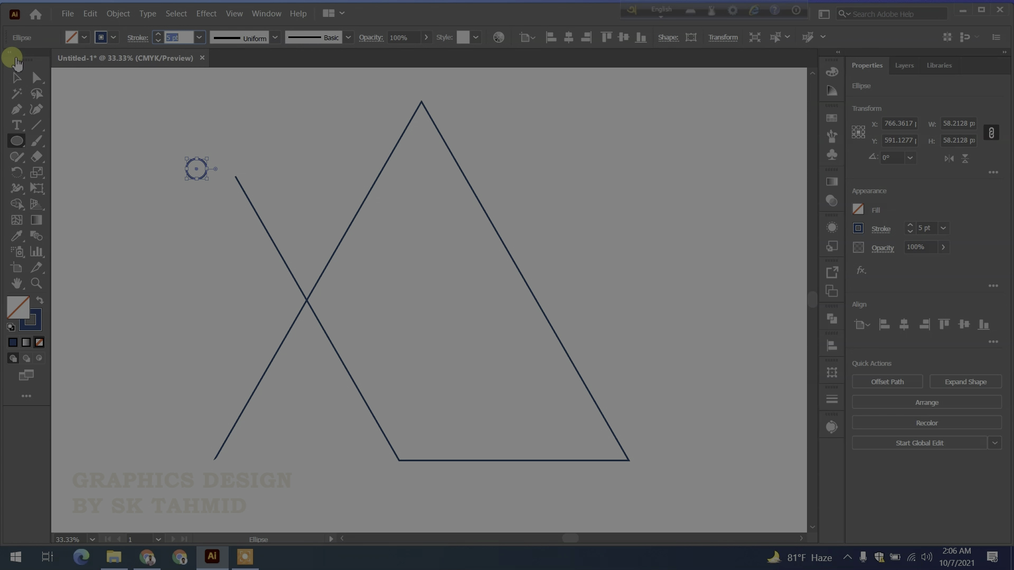
Move the circle onto the upper end of the crossing line and deselect it
left_click(16, 78)
left_click_drag(204, 179, 236, 178)
left_click(287, 183)
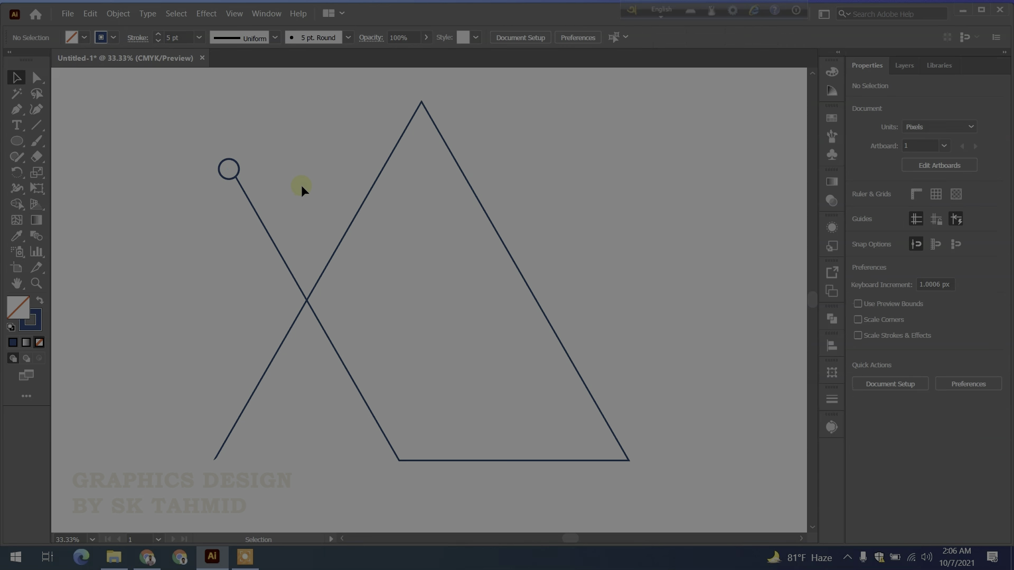
Unite all the artwork, including the circle, into one shape with Pathfinder
key("ctrl+a")
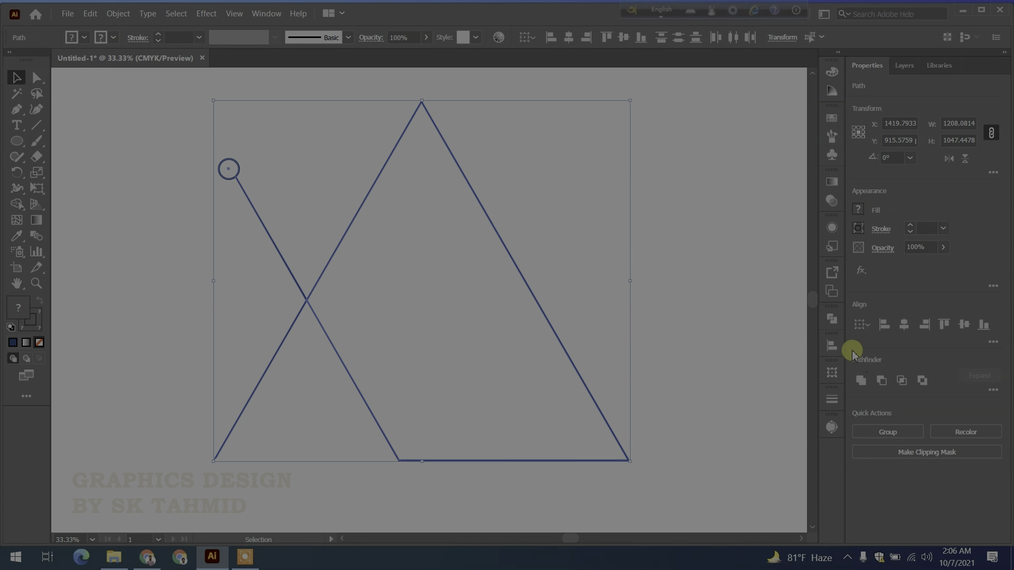
left_click(829, 319)
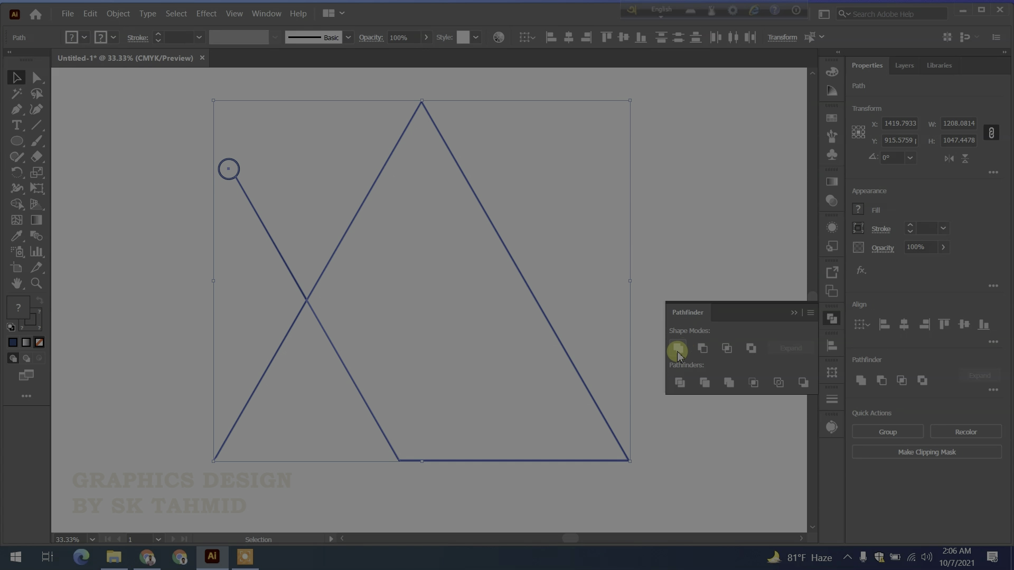
left_click(678, 348)
left_click(792, 312)
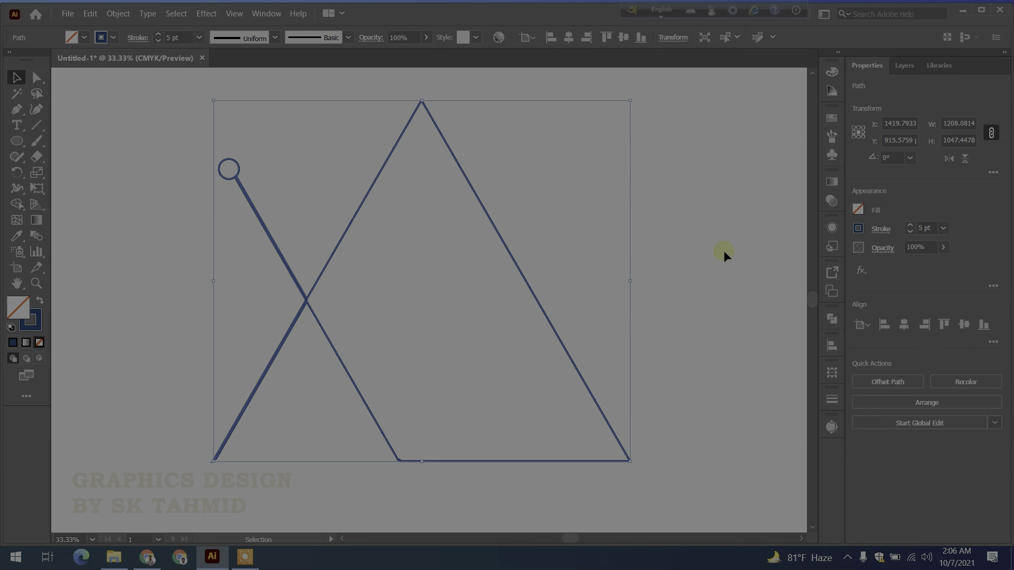
left_click(347, 242)
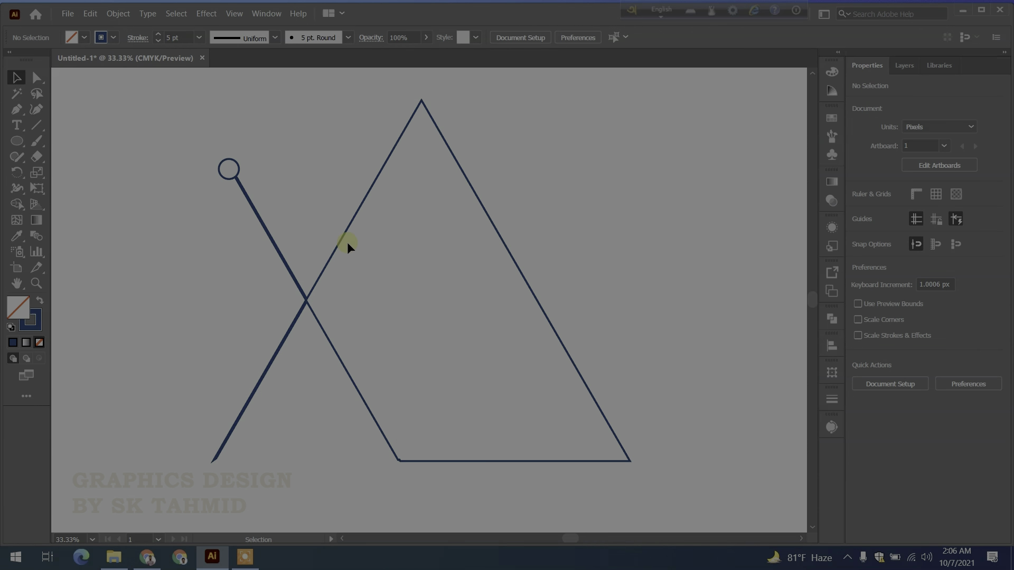
Add the text "ANCHOR" to the left of the logo shape, just below the level of its circle
key("z")
left_click(384, 250, "alt")
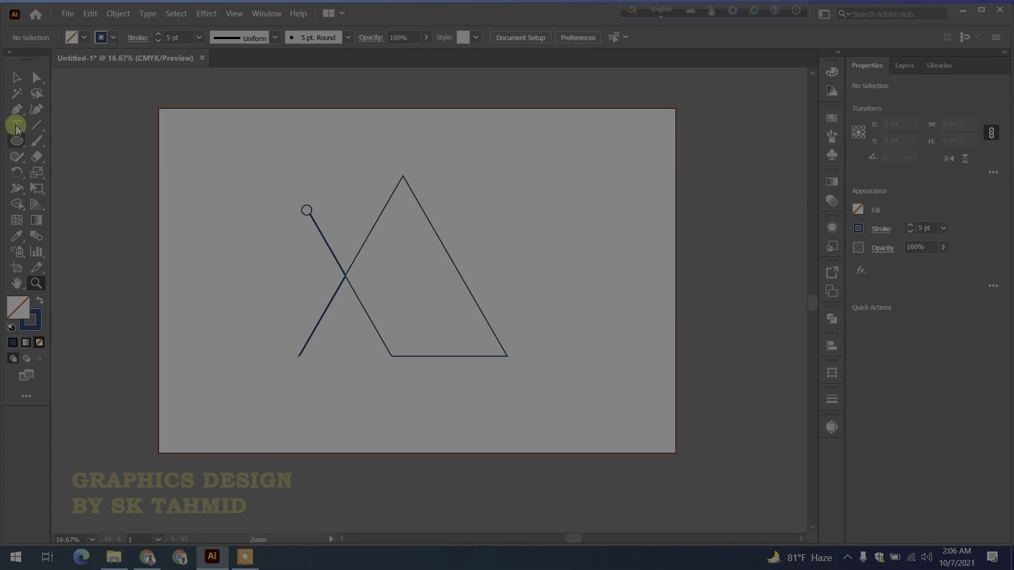
left_click(17, 77)
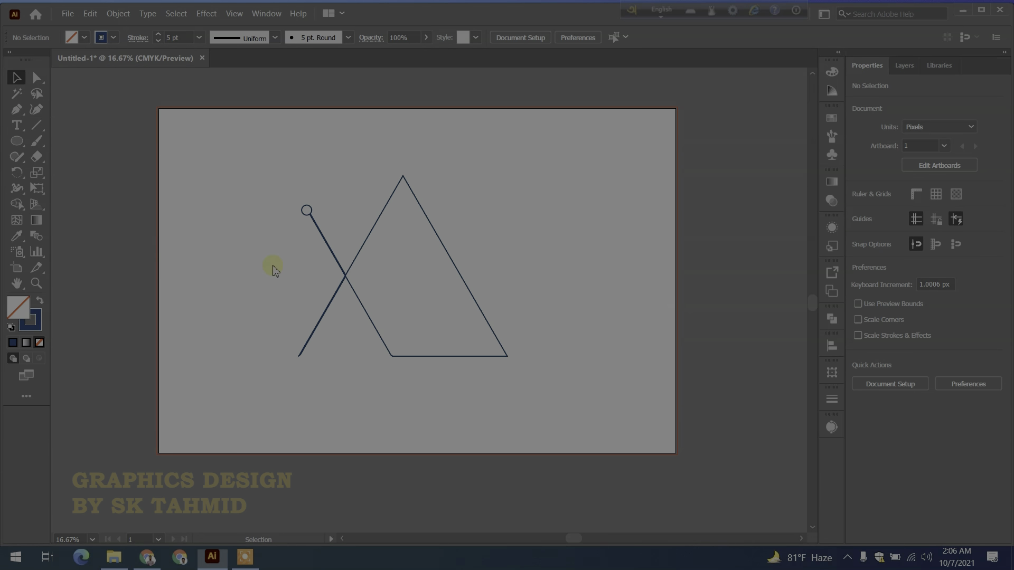
key("t")
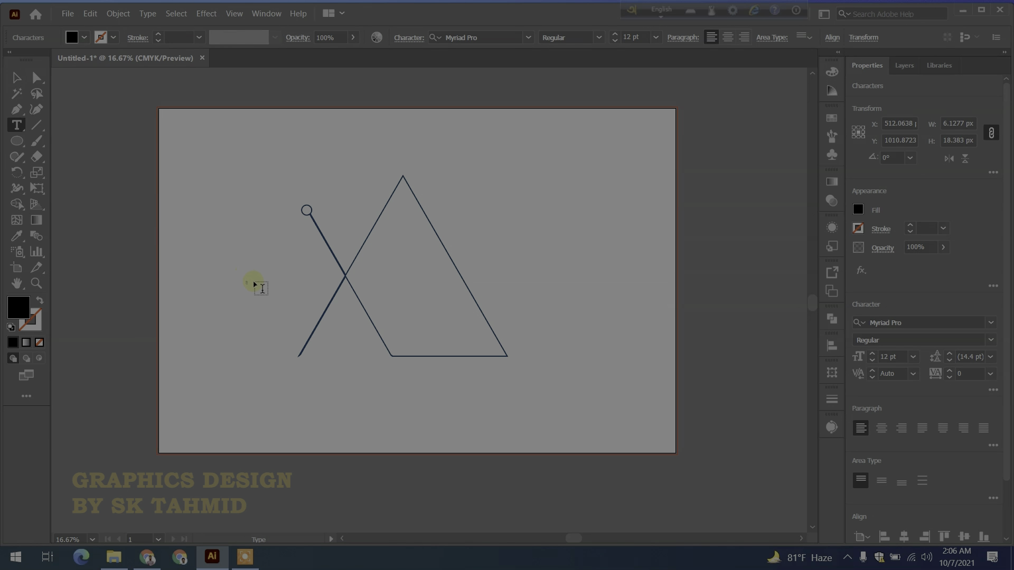
key("Escape")
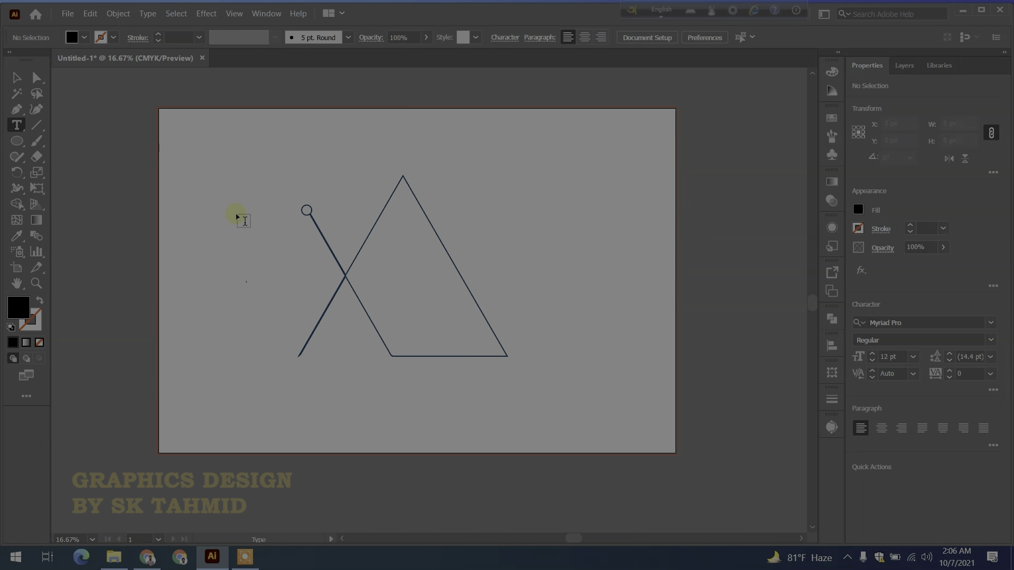
left_click(256, 236)
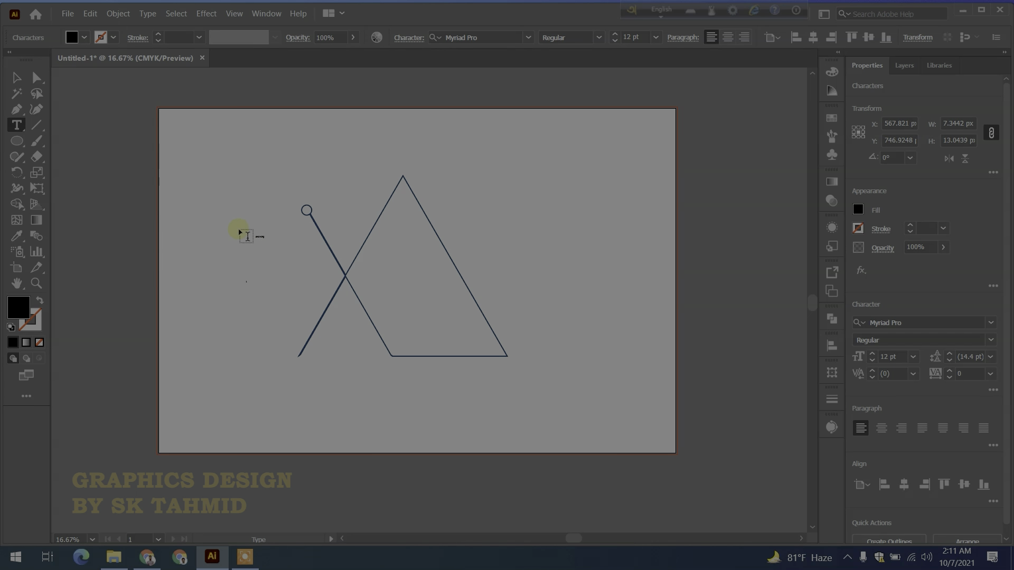
left_click(16, 78)
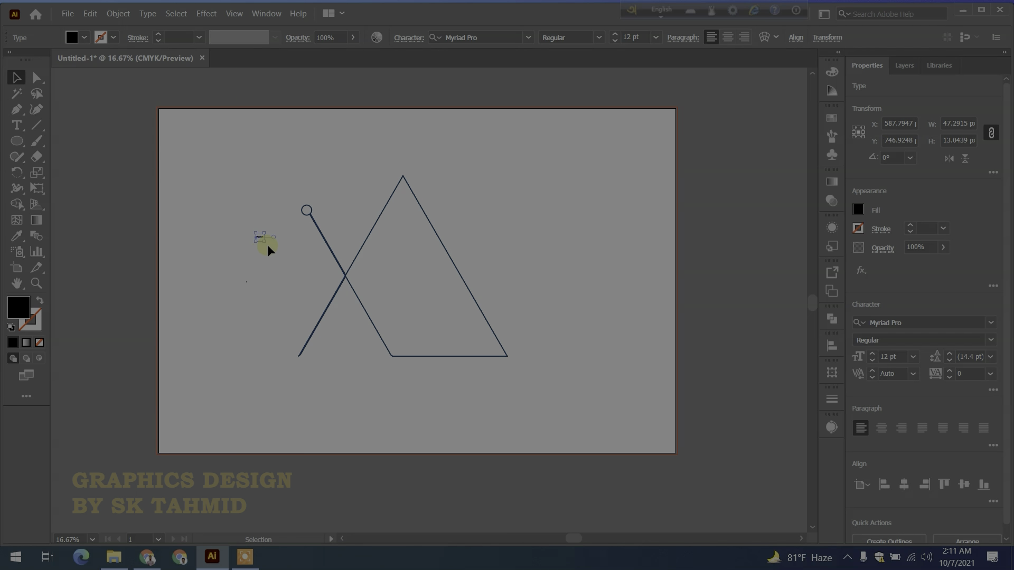
Enlarge the ANCHOR text to about 285 pt and move it left of the logo shape, partly off the artboard
left_click_drag(262, 239, 651, 436)
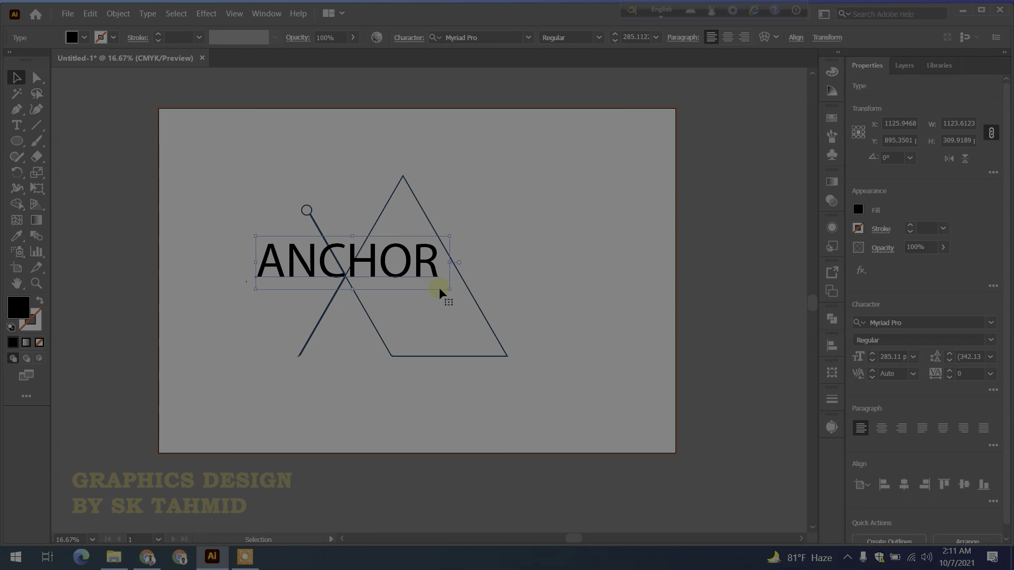
left_click_drag(363, 278, 265, 297)
Append the word "point" in lowercase after ANCHOR
double_click(267, 288)
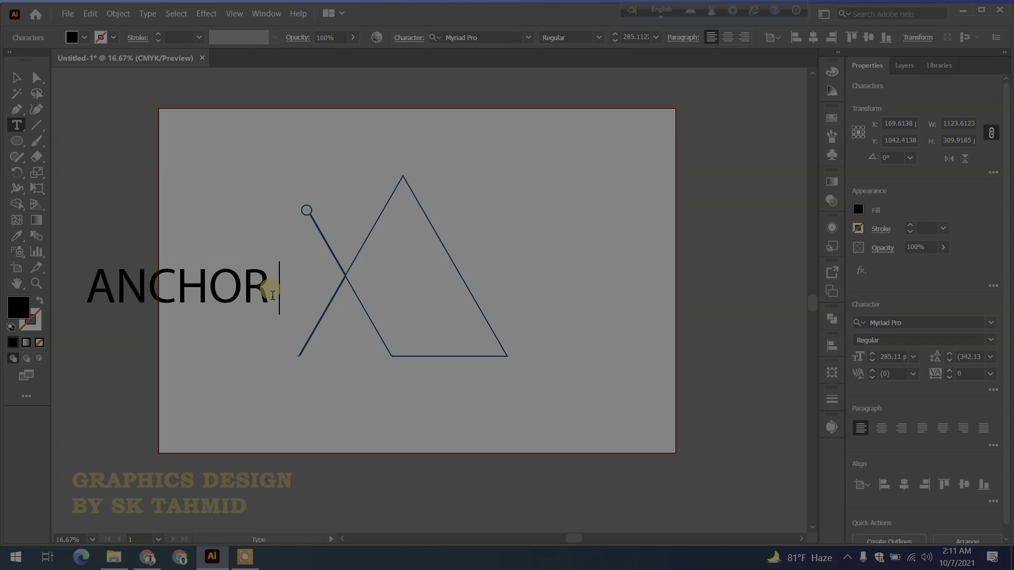
type("P")
key("BackSpace")
type("point")
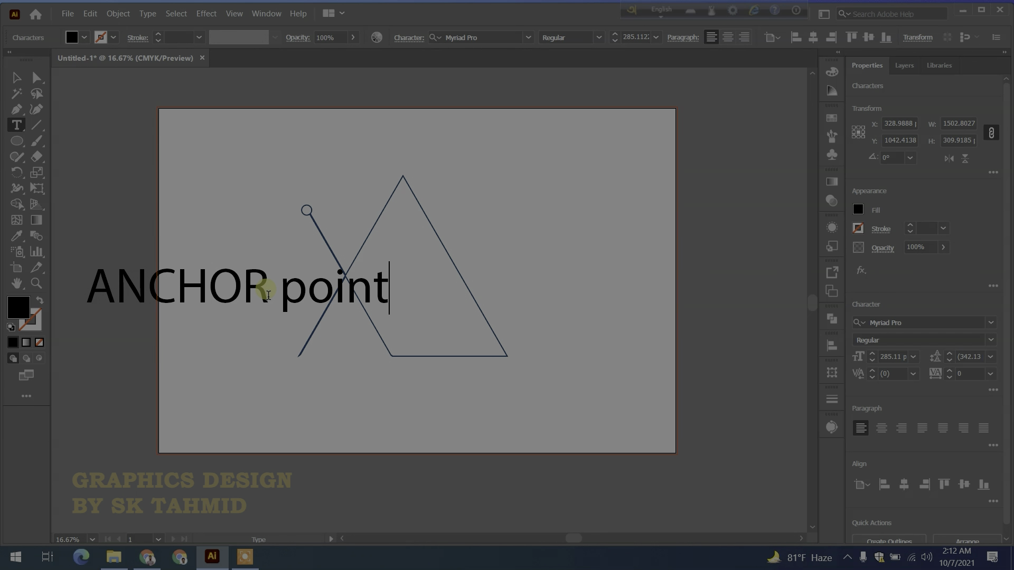
key("Escape")
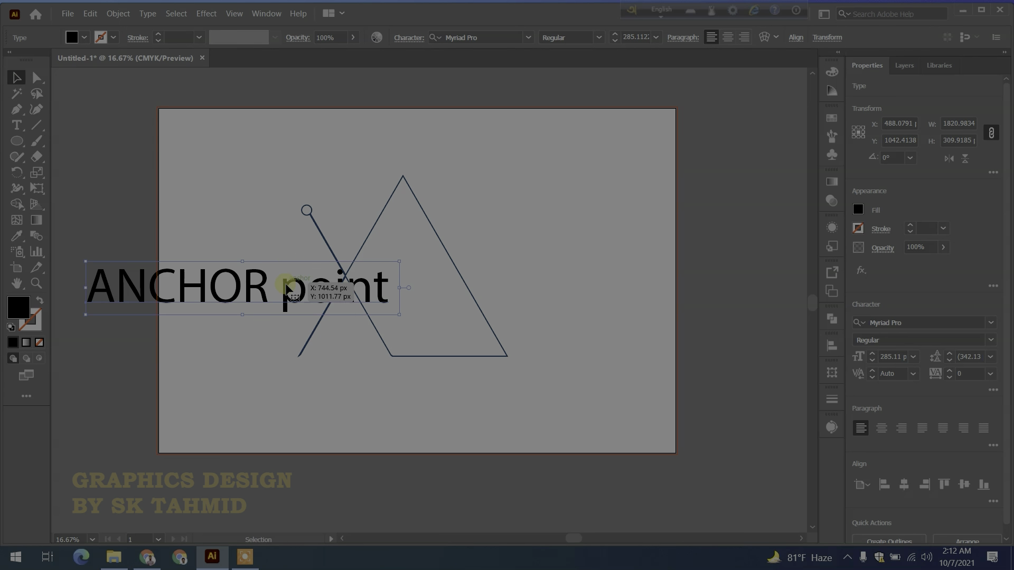
Set the word "point" in the Shella - Clean Version font and move the whole text line beneath the logo shape
double_click(285, 290)
left_click_drag(285, 284, 448, 286)
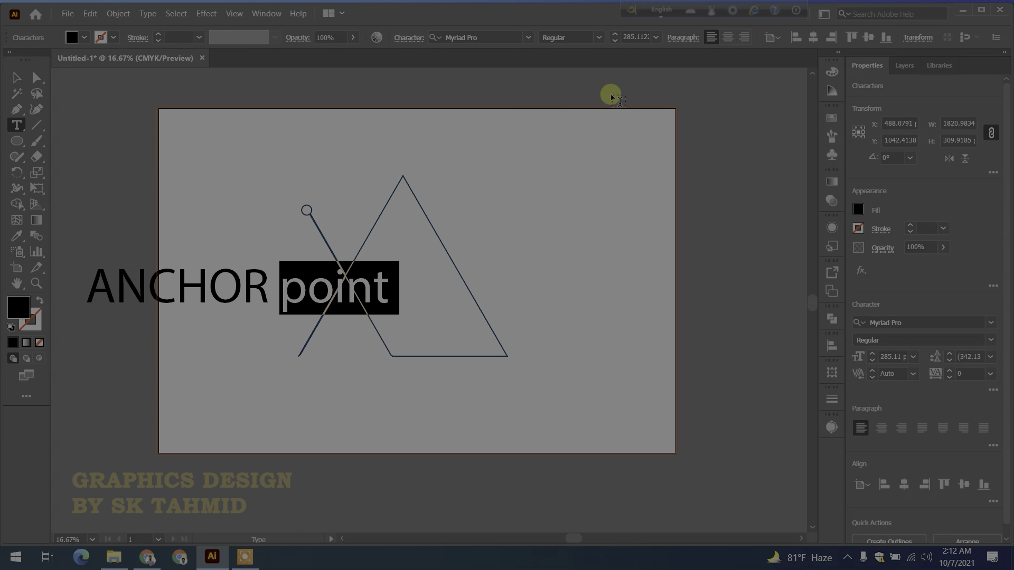
left_click(896, 323)
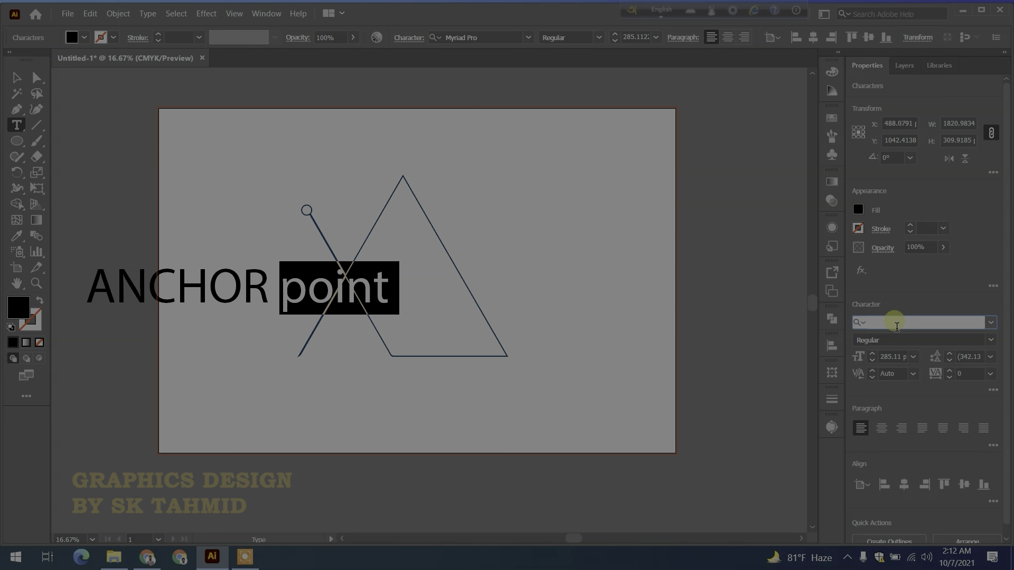
type("sh")
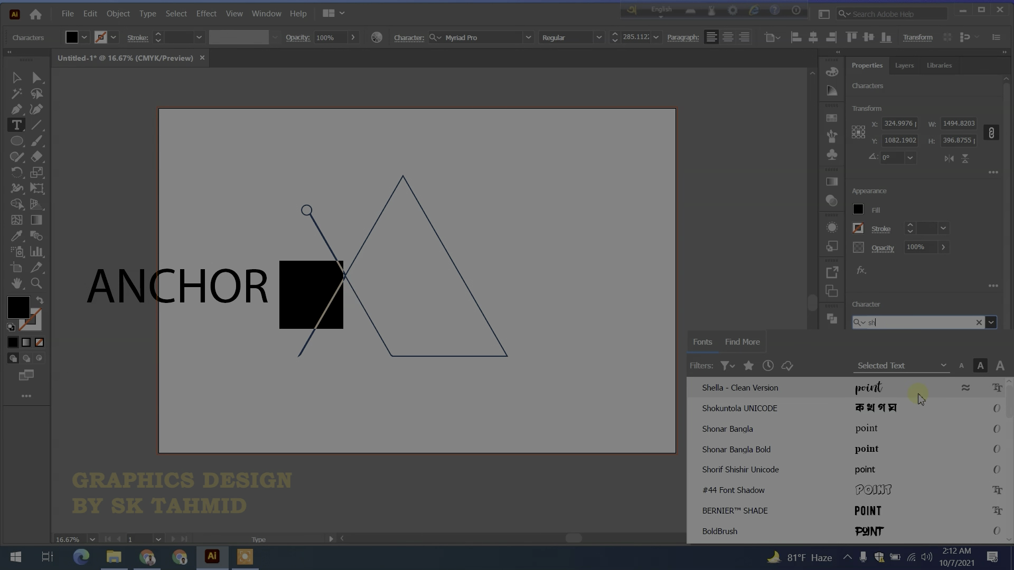
left_click(923, 391)
left_click(16, 80)
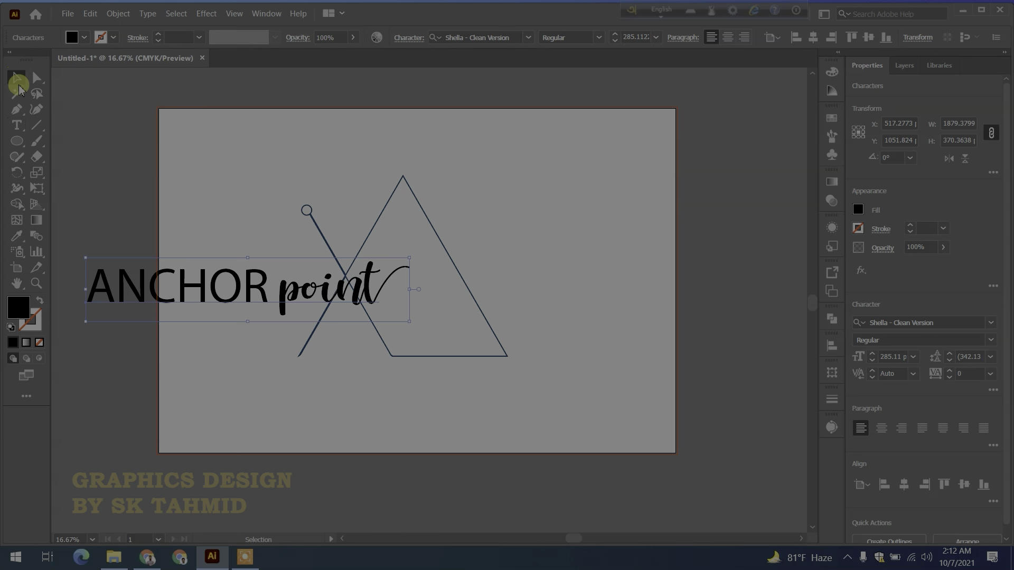
left_click_drag(192, 283, 391, 384)
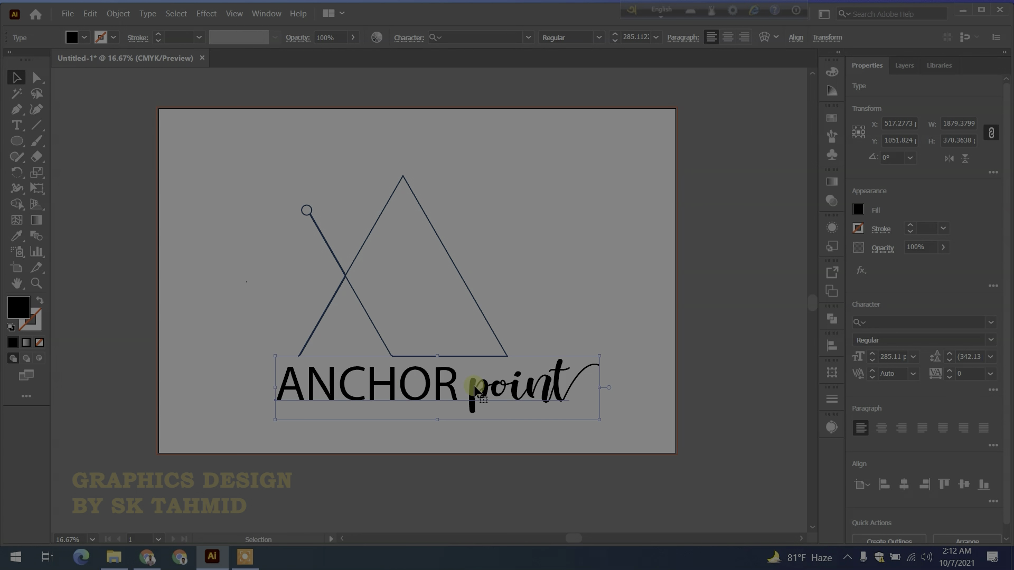
Reduce the ANCHOR point text to about 232.7 pt and move it down, clear of the logo shape's base
left_click_drag(601, 421, 541, 416)
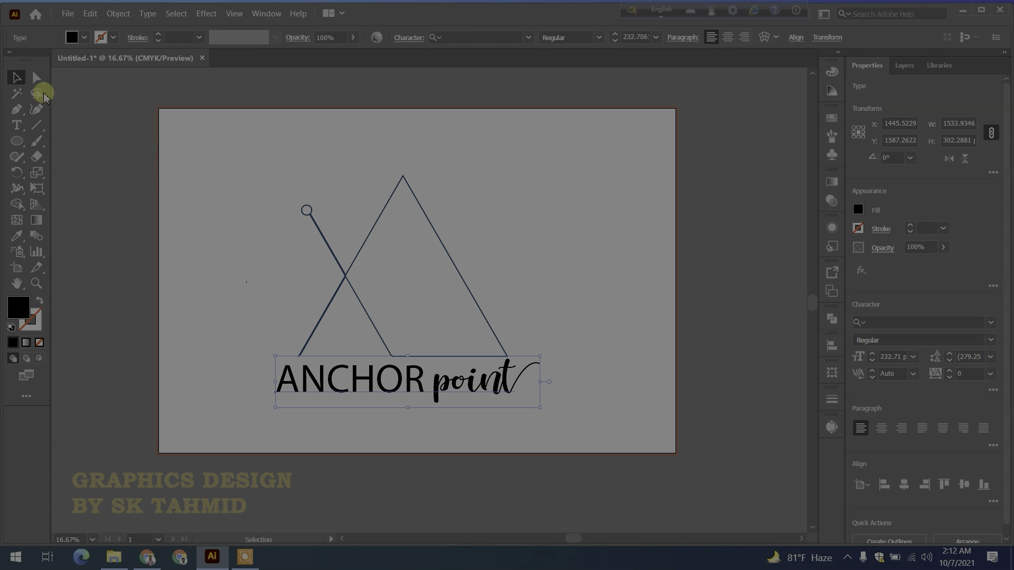
left_click(180, 166)
left_click_drag(400, 357, 515, 405)
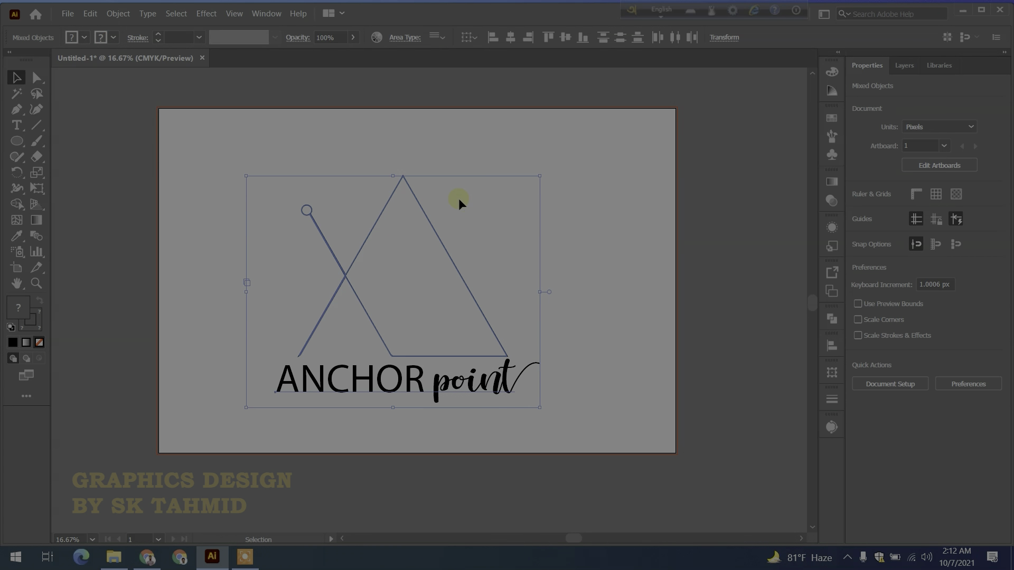
left_click(581, 252)
left_click_drag(272, 178, 319, 283)
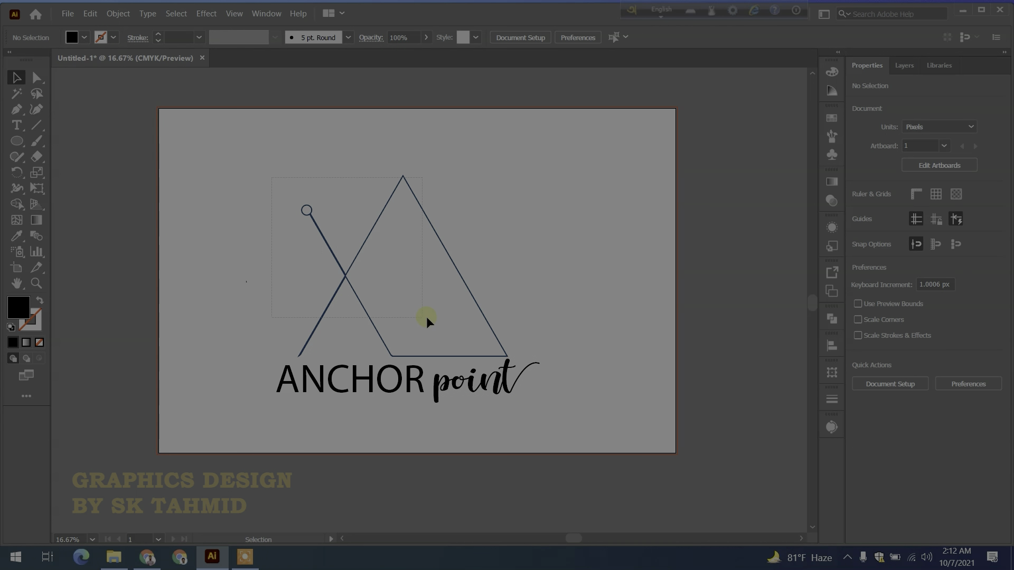
left_click_drag(479, 318, 510, 359)
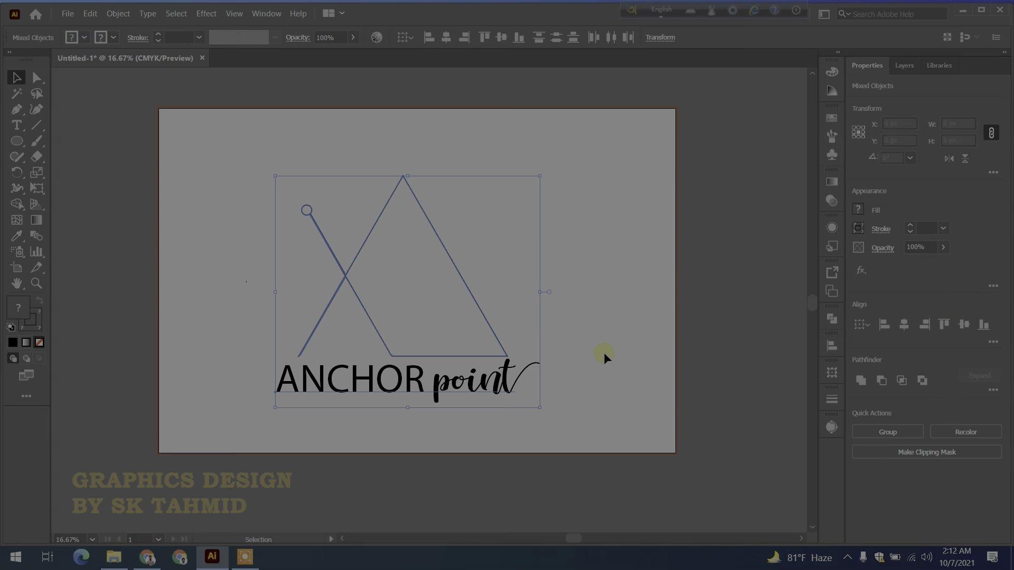
left_click(358, 359)
left_click_drag(361, 376, 368, 405)
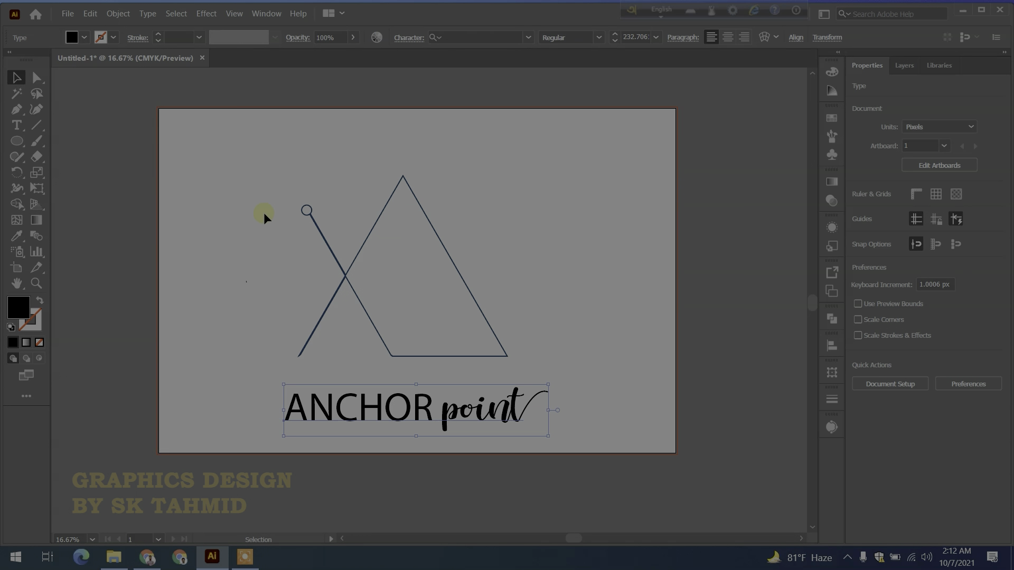
Group all the paths of the logo shape, including the circle-topped line, without the text
left_click_drag(520, 366, 520, 364)
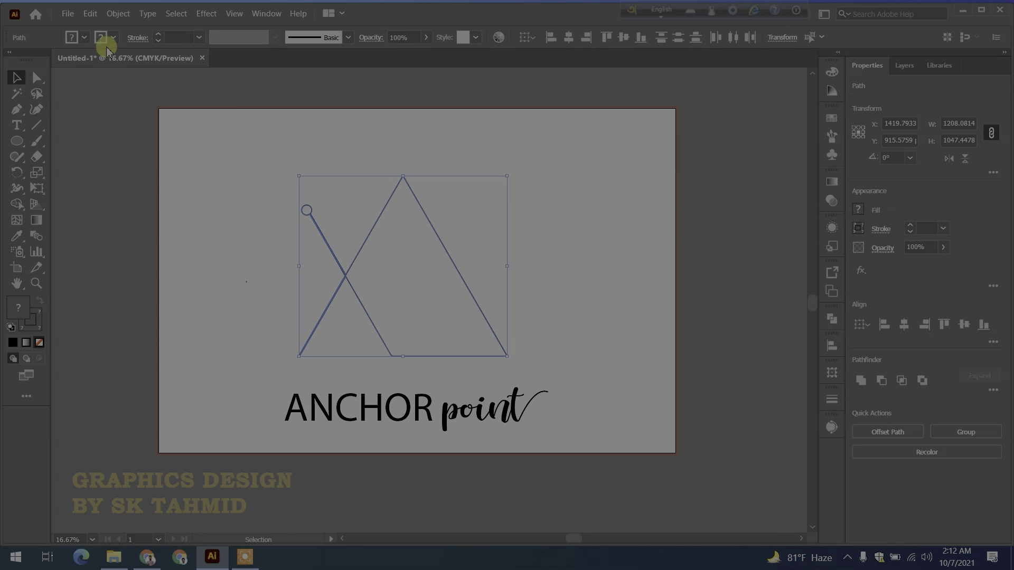
left_click(116, 13)
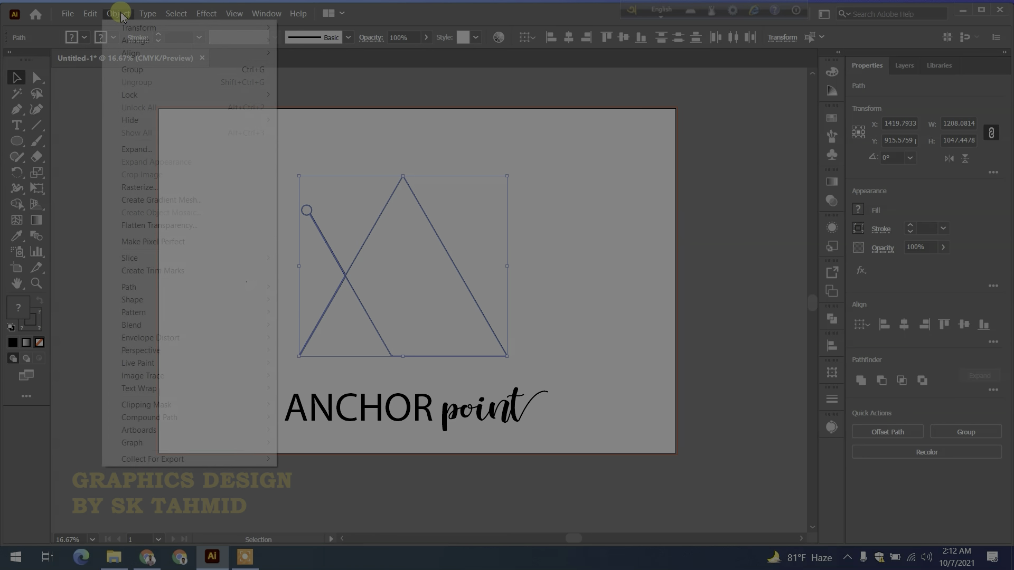
left_click(128, 70)
left_click(289, 206)
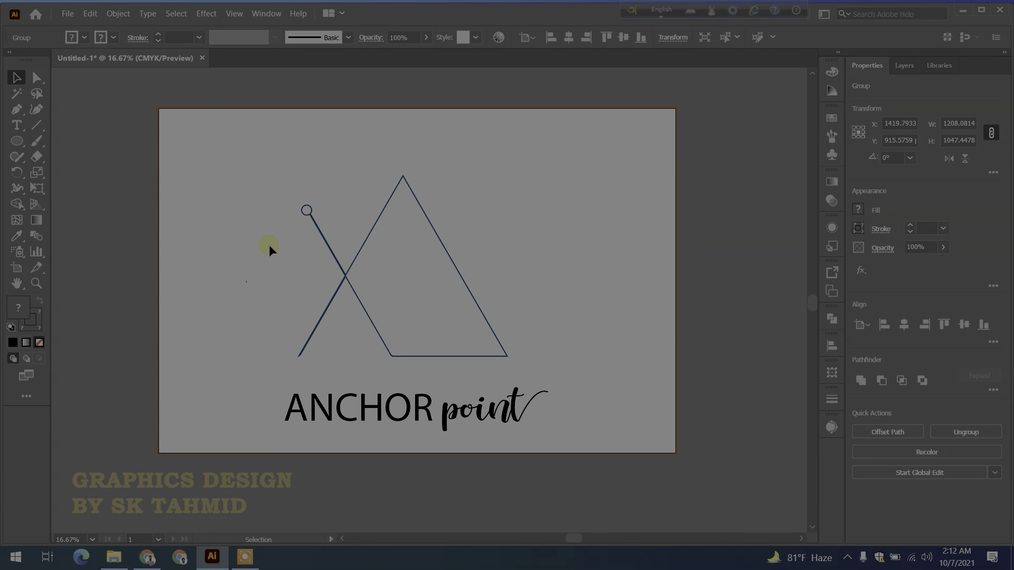
Align the grouped logo shape and the text line to each other by their horizontal centers
left_click(549, 419, "shift")
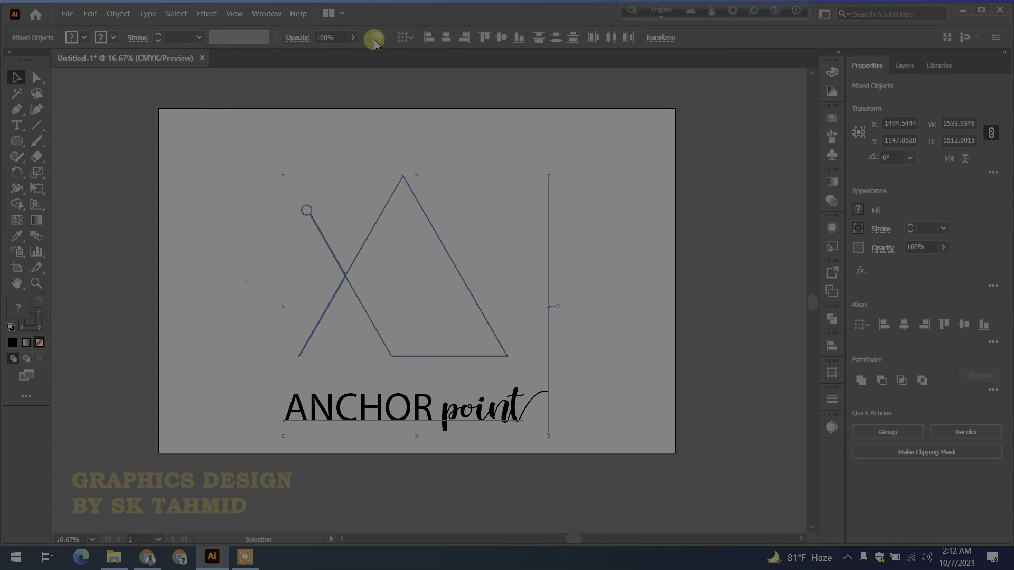
left_click(447, 38)
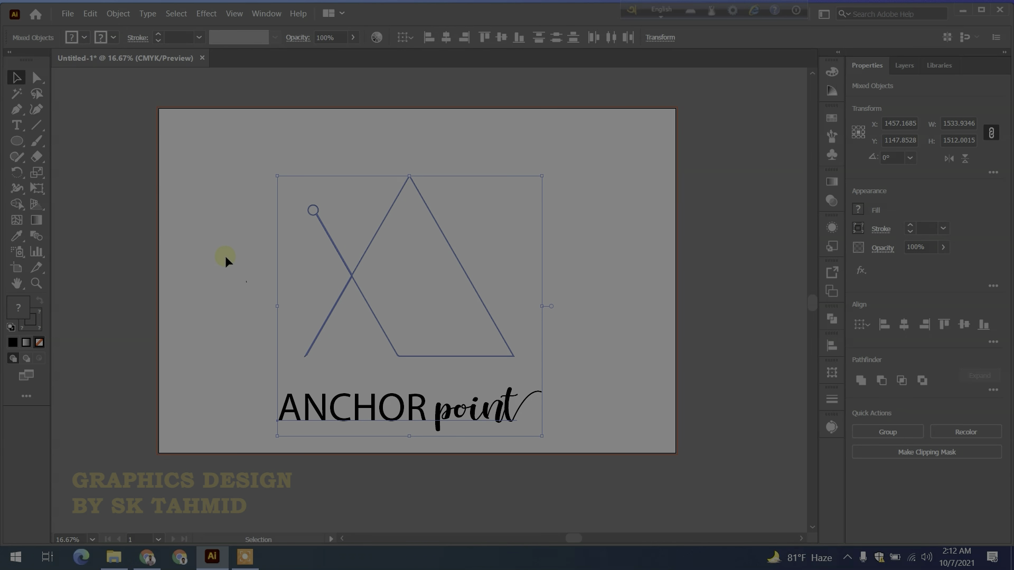
left_click(183, 229)
Change the fill of the word ANCHOR to yellow #FFC200, leaving the word "point" black
left_click(363, 410)
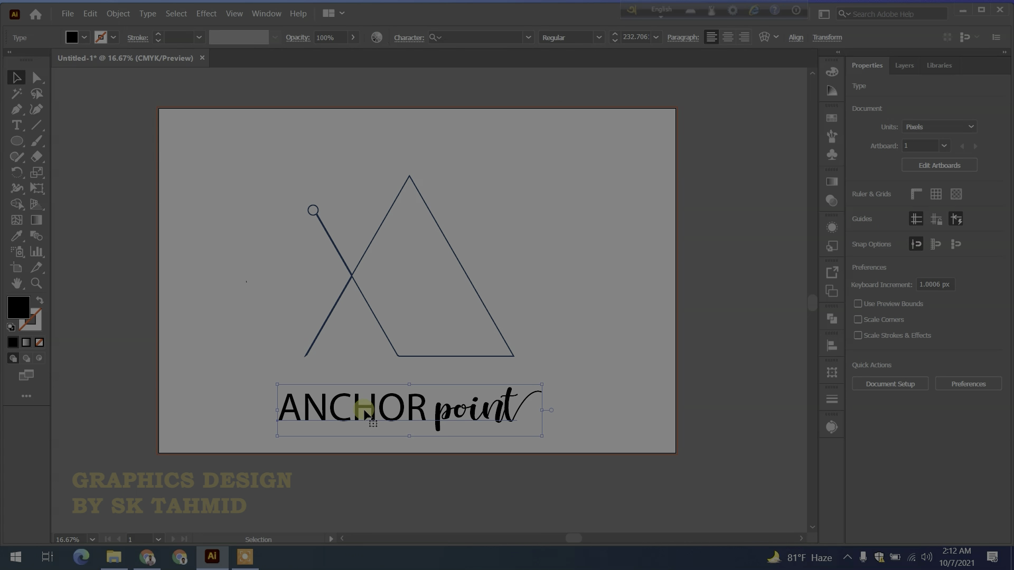
double_click(338, 412)
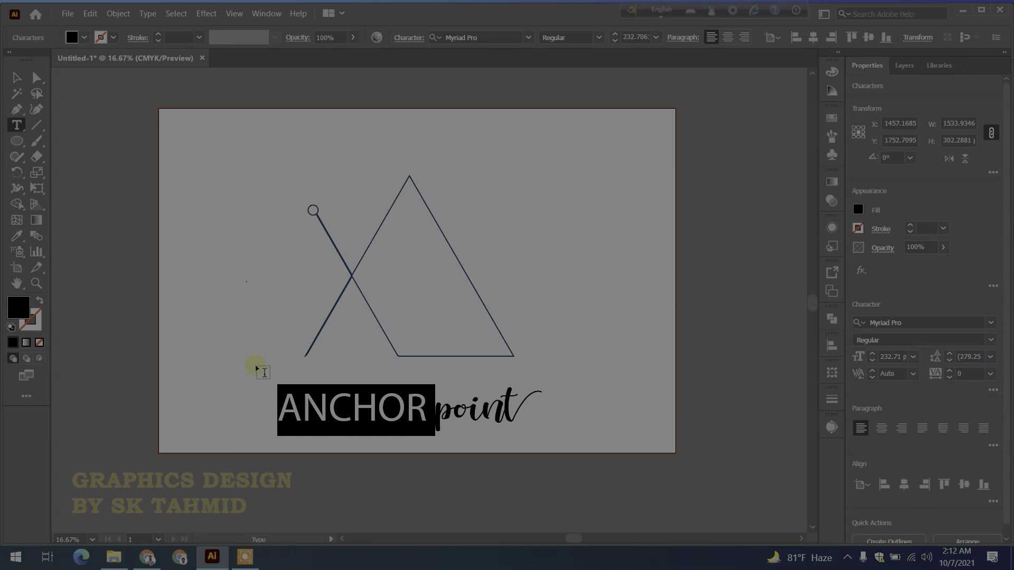
double_click(22, 309)
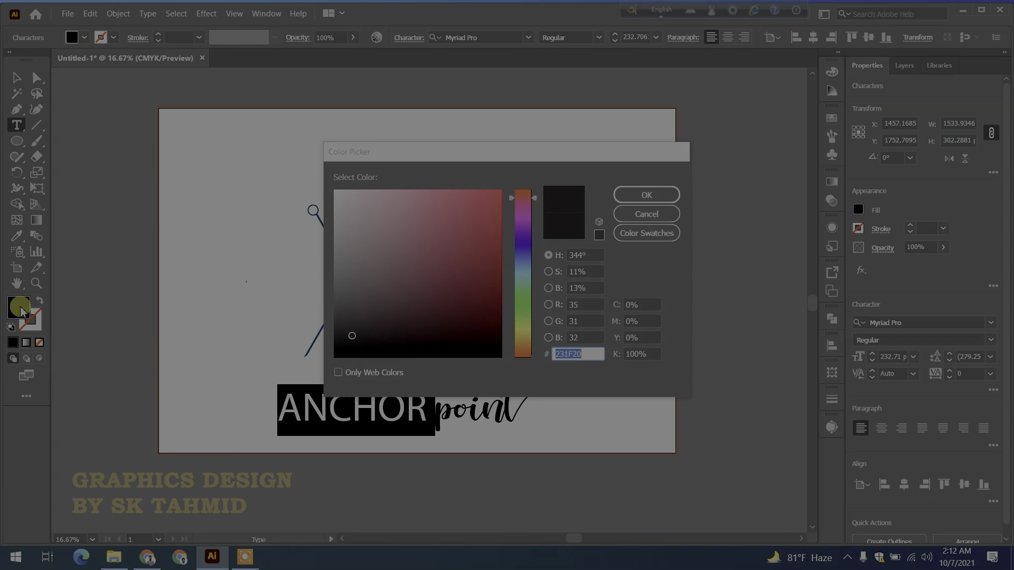
left_click(524, 336)
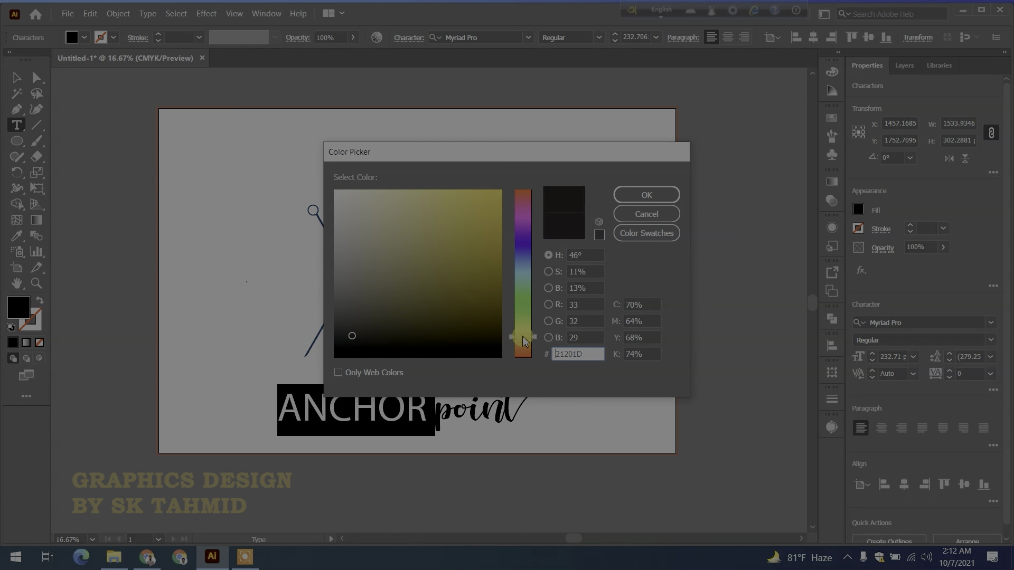
left_click(500, 191)
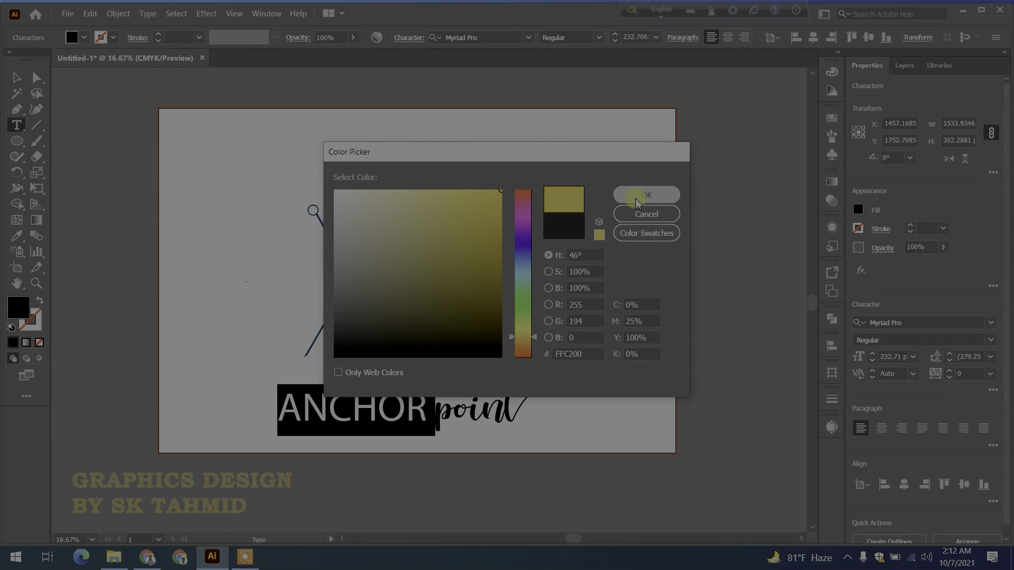
left_click(645, 195)
left_click(14, 80)
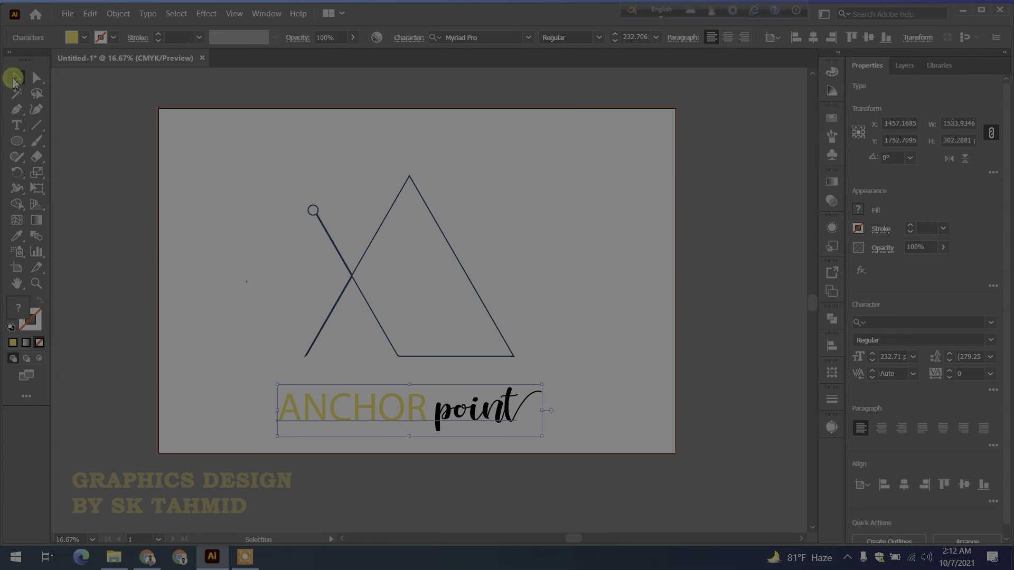
Move the text line up closer to the logo shape, and center all objects horizontally on each other
left_click_drag(373, 412, 377, 395)
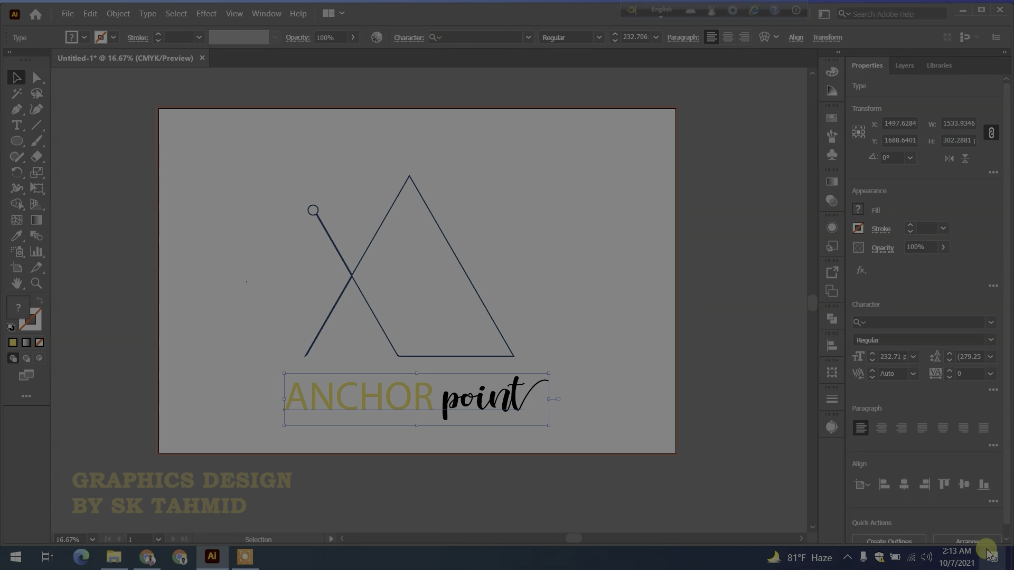
key("ctrl+a")
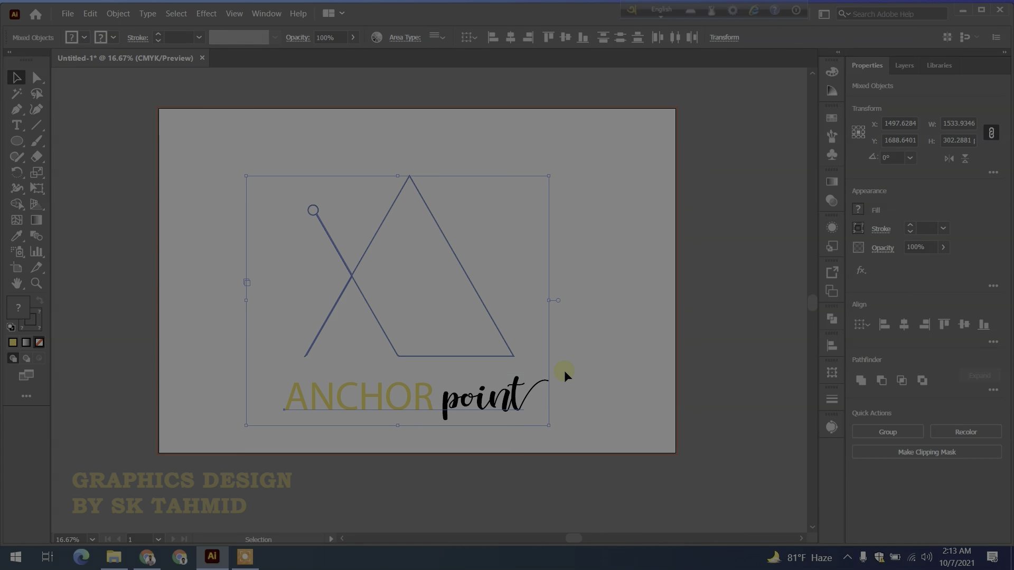
left_click(536, 38)
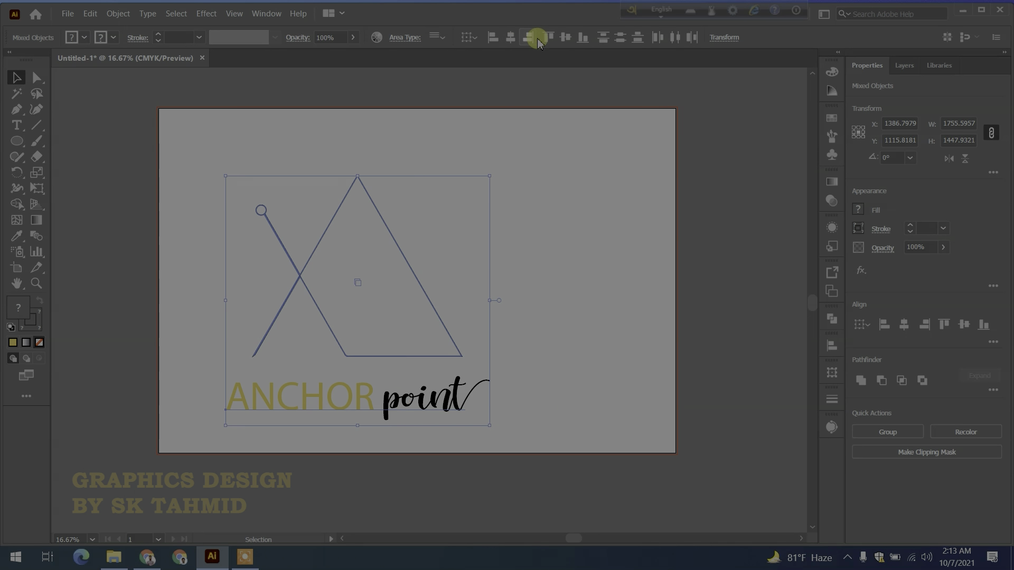
Try centering all objects vertically, undo it, and move the whole logo with its text to the middle of the artboard
left_click(566, 38)
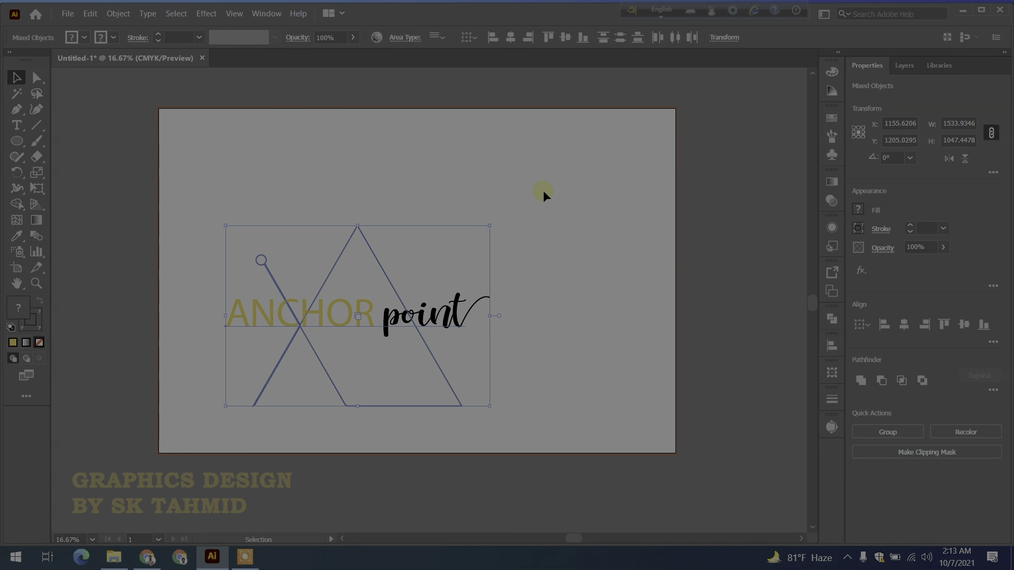
key("ctrl+z")
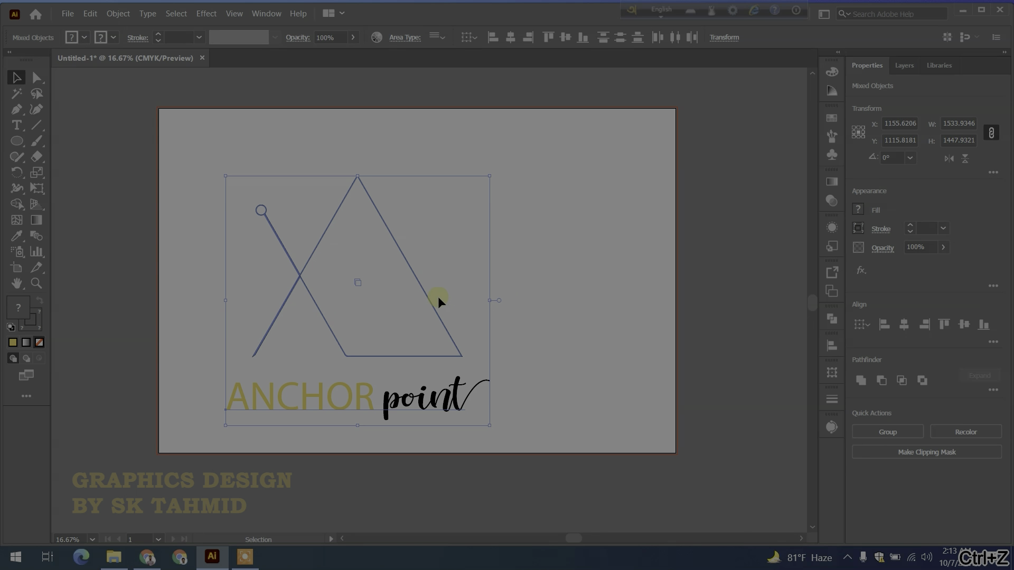
left_click_drag(431, 300, 484, 292)
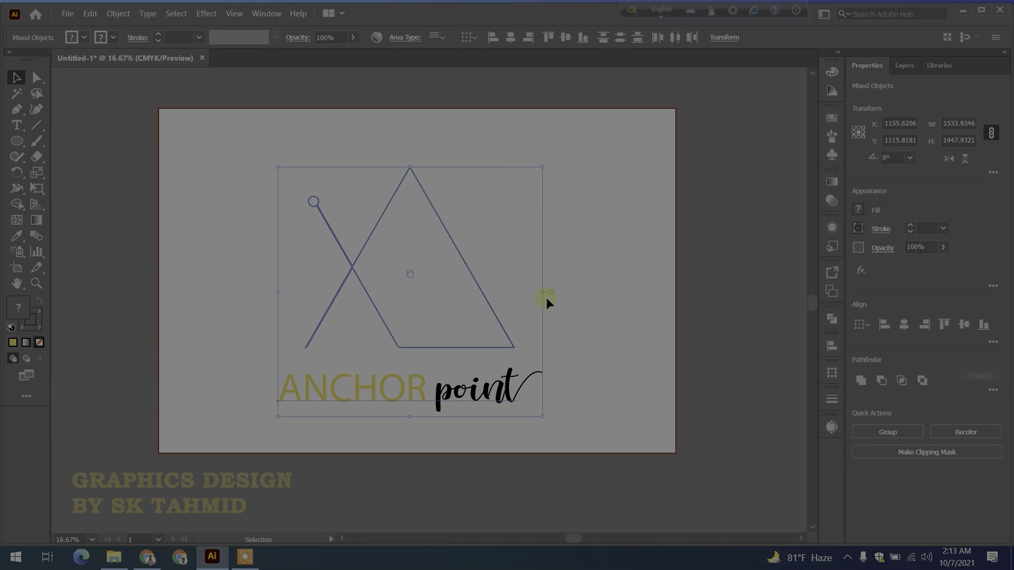
left_click(610, 289)
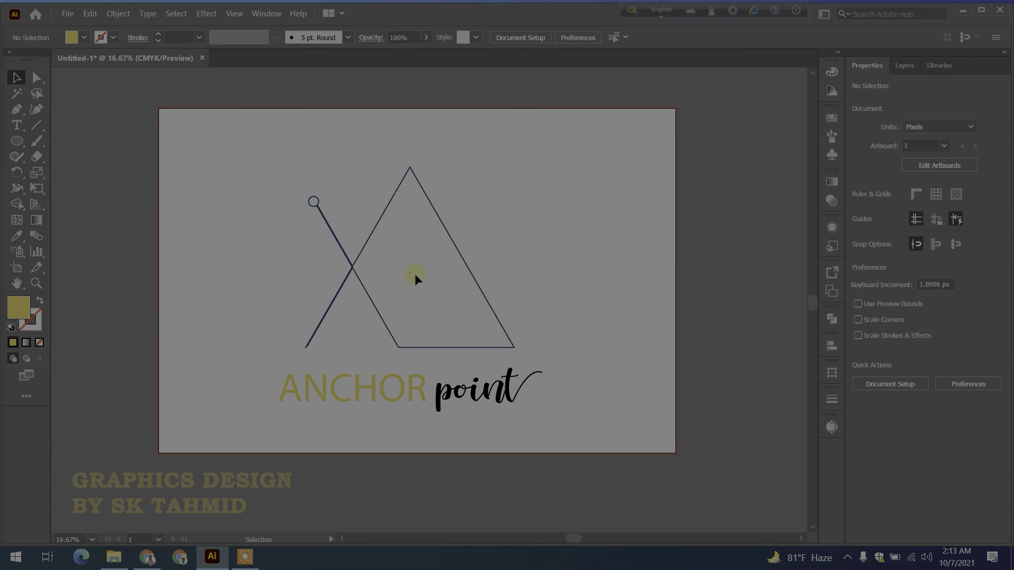
Delete the stray empty area-type object inside the triangle
mouse_move(429, 300)
left_mouse_down()
mouse_move(407, 265)
mouse_move(426, 293)
left_mouse_up()
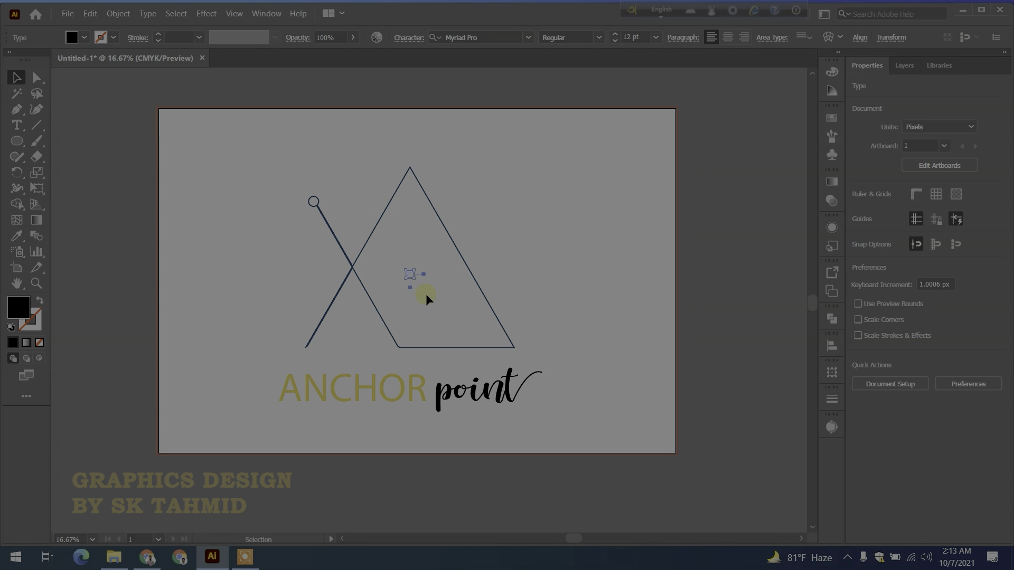
left_click(445, 291)
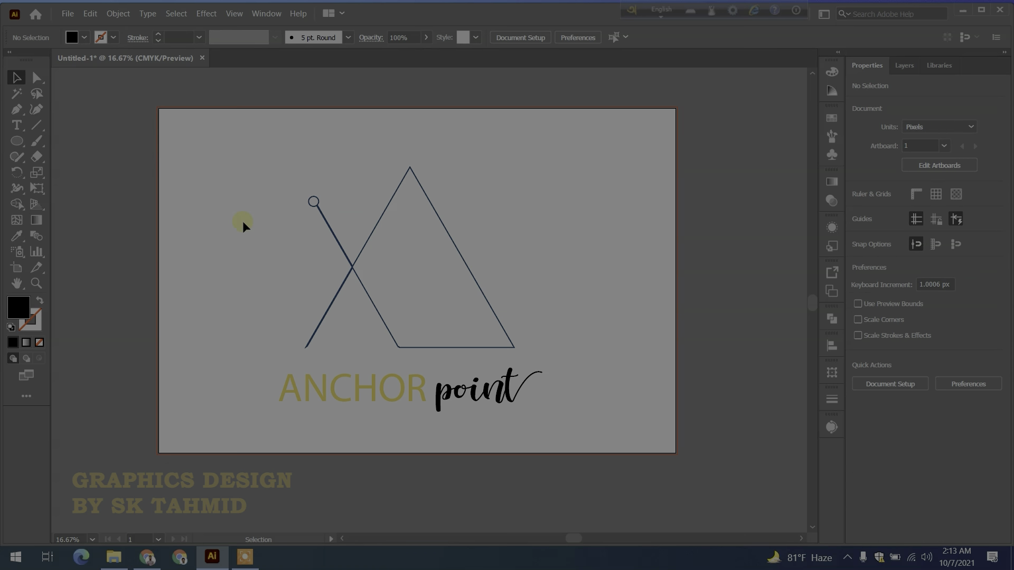
left_click_drag(242, 220, 784, 527)
left_click(728, 400)
scroll(583, 371, "up", 2)
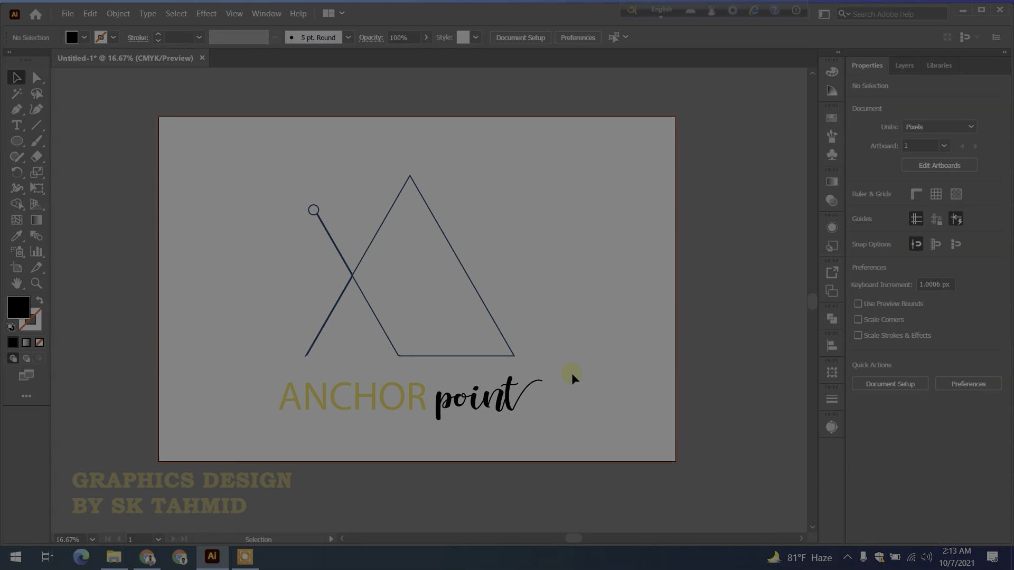
left_click(245, 557)
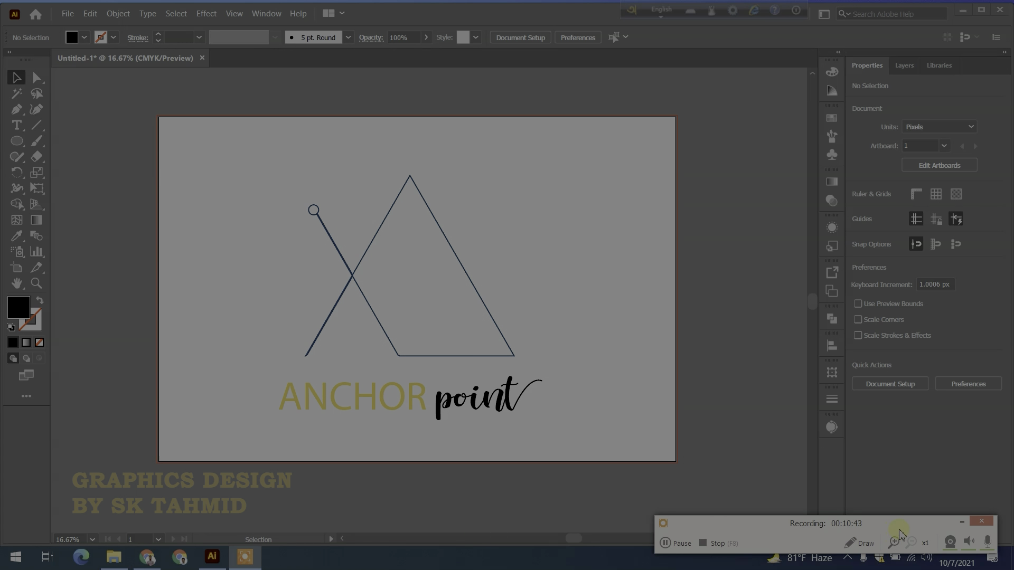